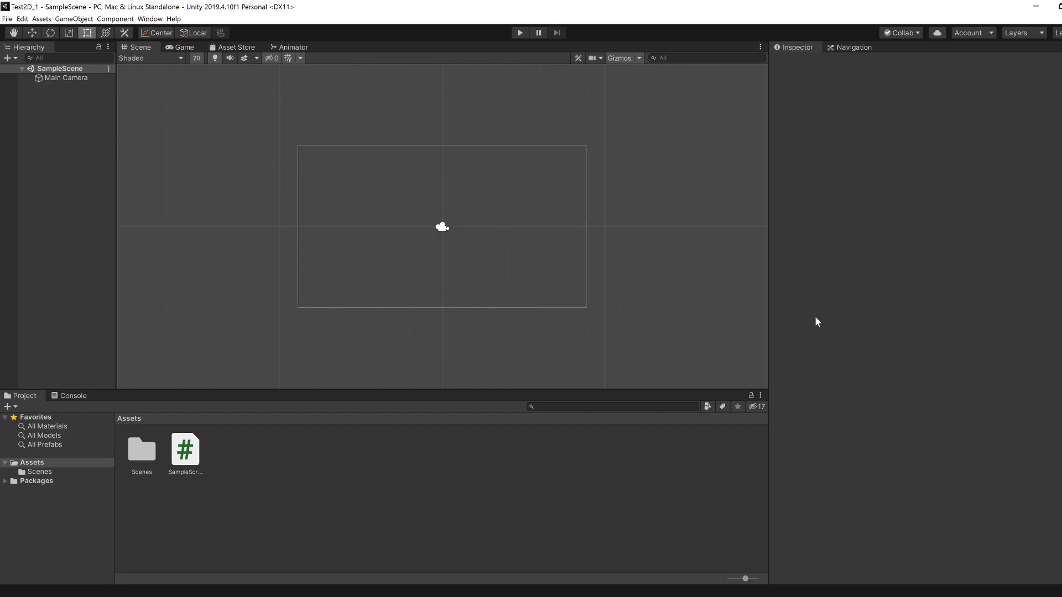
Delete the SampleScript asset from Assets and confirm the deletion
{"action": "left_click", "coordinate": [191, 457]}
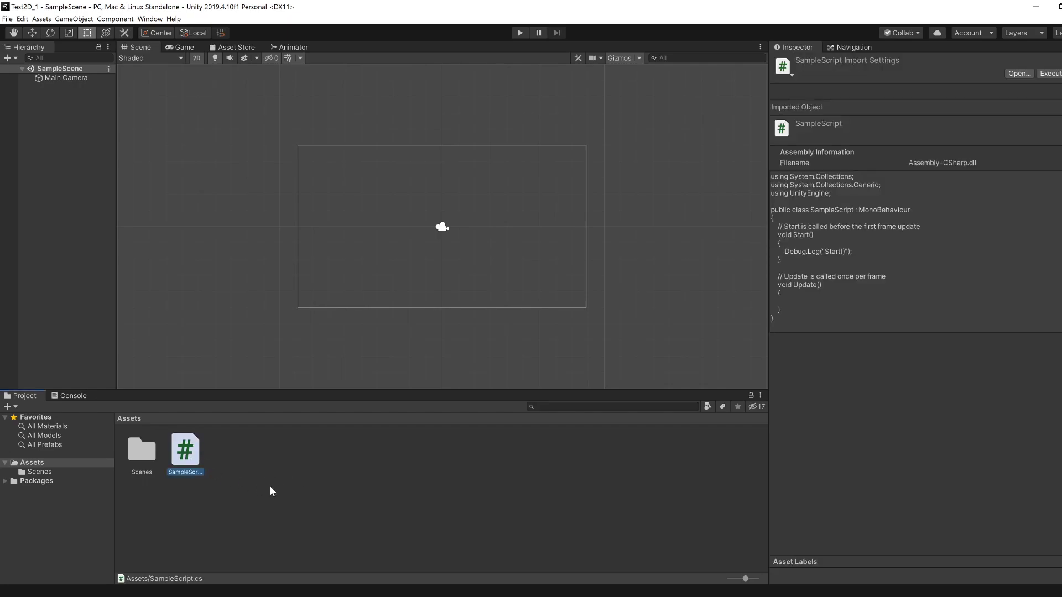
{"action": "key", "text": "Delete"}
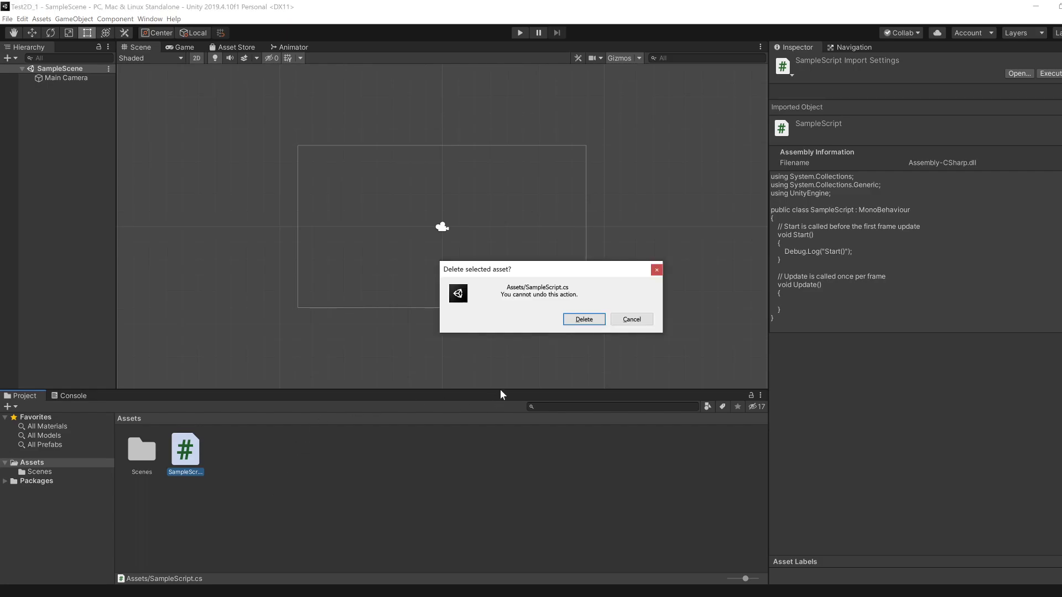
{"action": "left_click", "coordinate": [573, 320]}
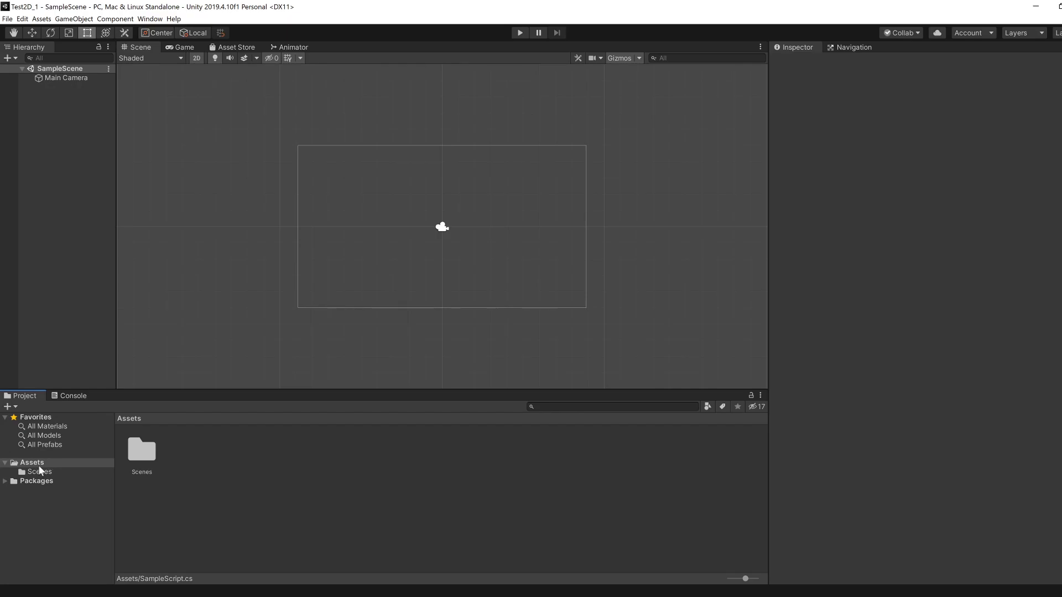
Create a Sprites > Square asset in the Assets folder, keeping its default name Square
{"action": "left_click", "coordinate": [39, 464]}
{"action": "right_click", "coordinate": [40, 463]}
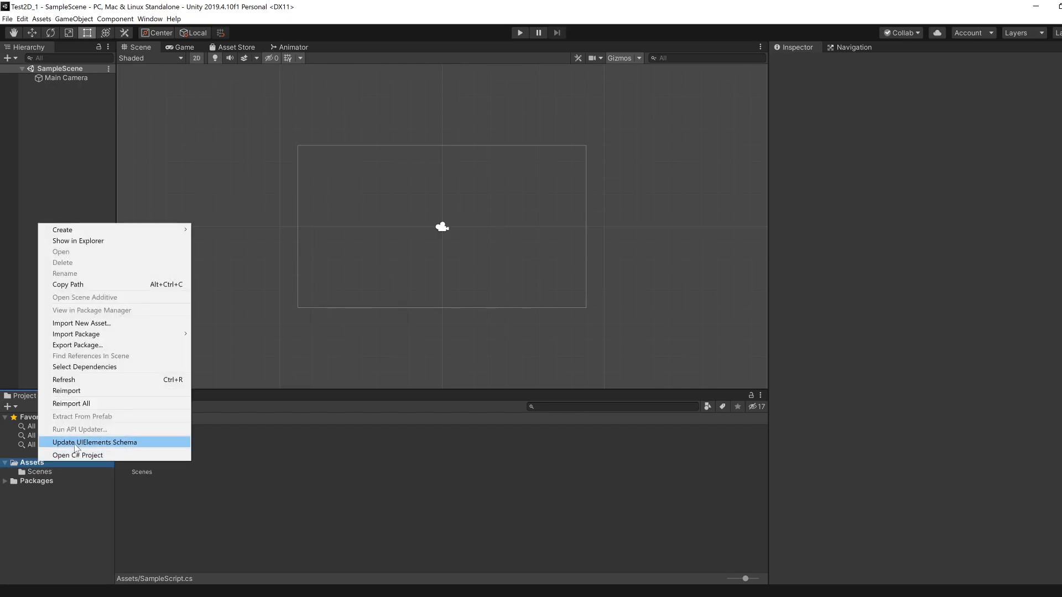
{"action": "mouse_move", "coordinate": [104, 227]}
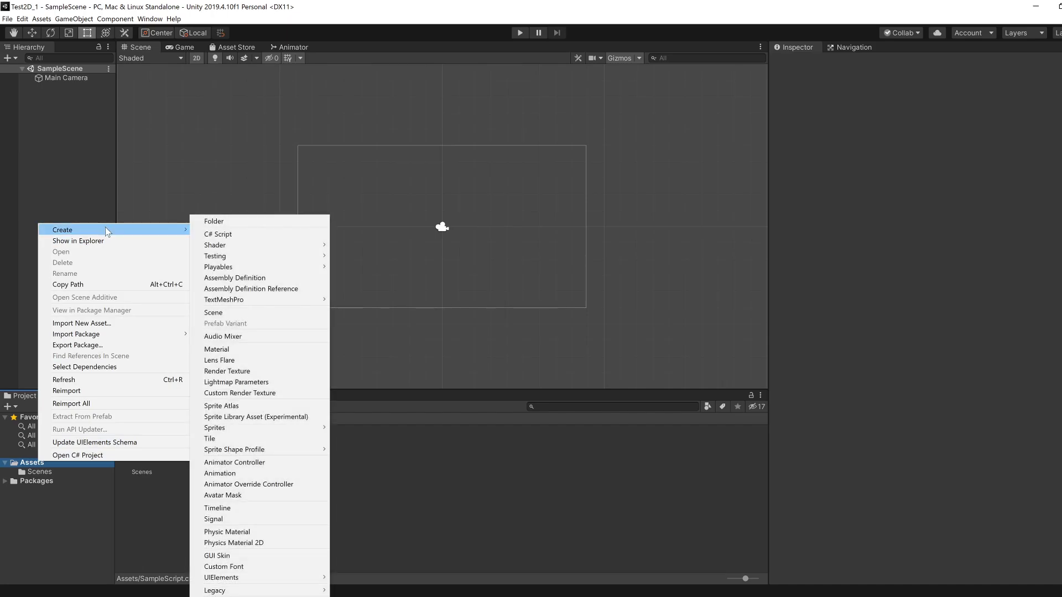
{"action": "mouse_move", "coordinate": [269, 430]}
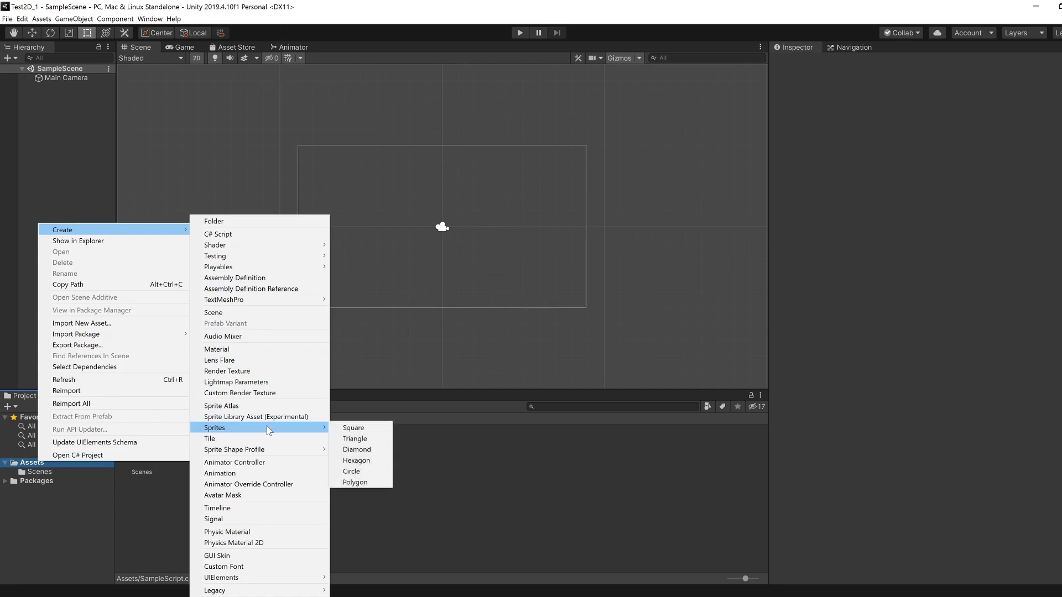
{"action": "left_click", "coordinate": [353, 428]}
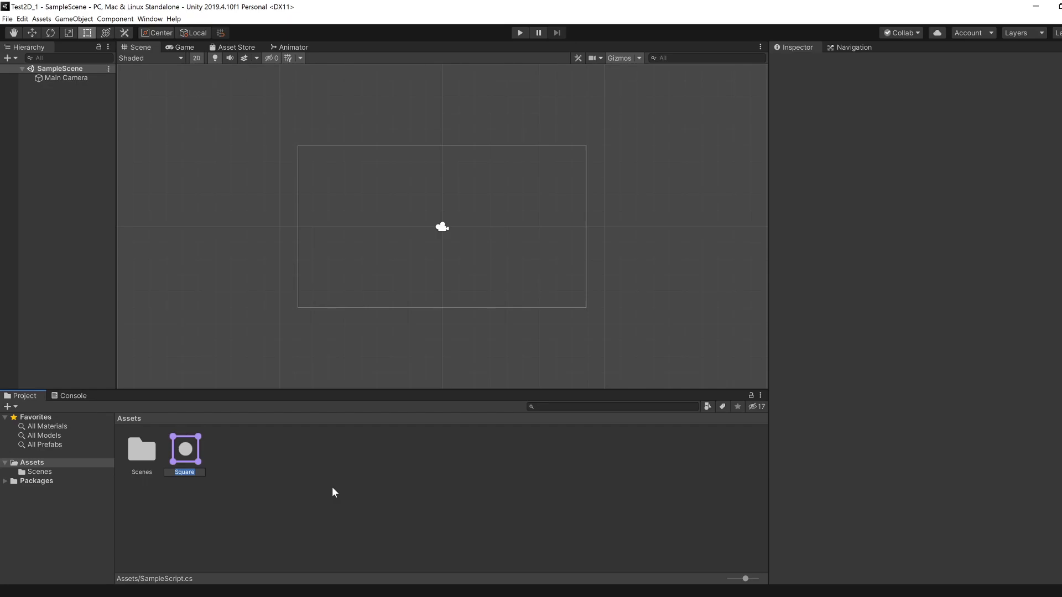
{"action": "key", "text": "Return"}
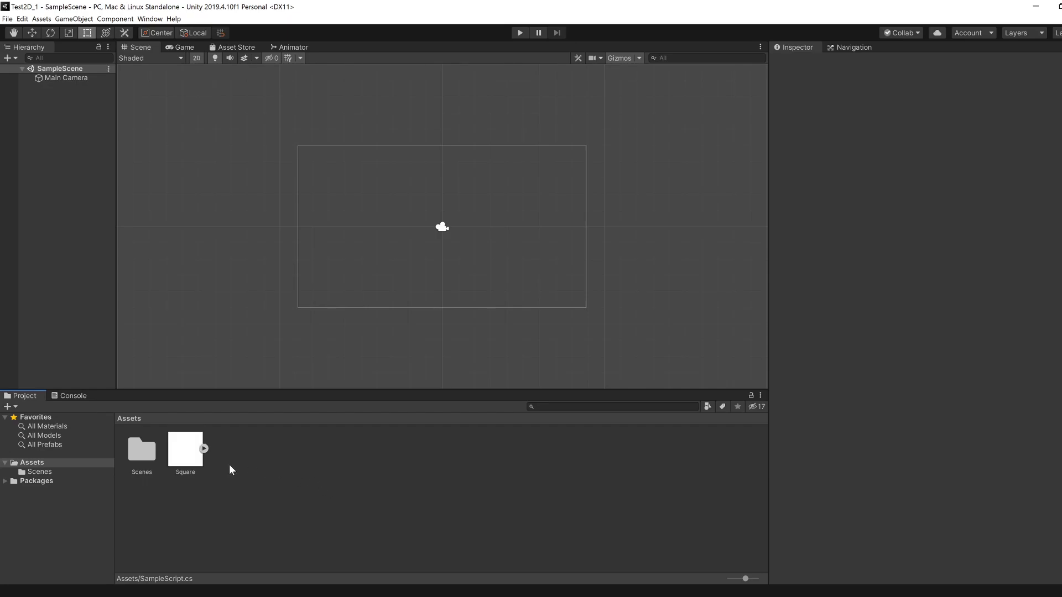
Select the Square sprite, then bring up the Hierarchy's menu of objects to add to SampleScene
{"action": "left_click", "coordinate": [190, 462]}
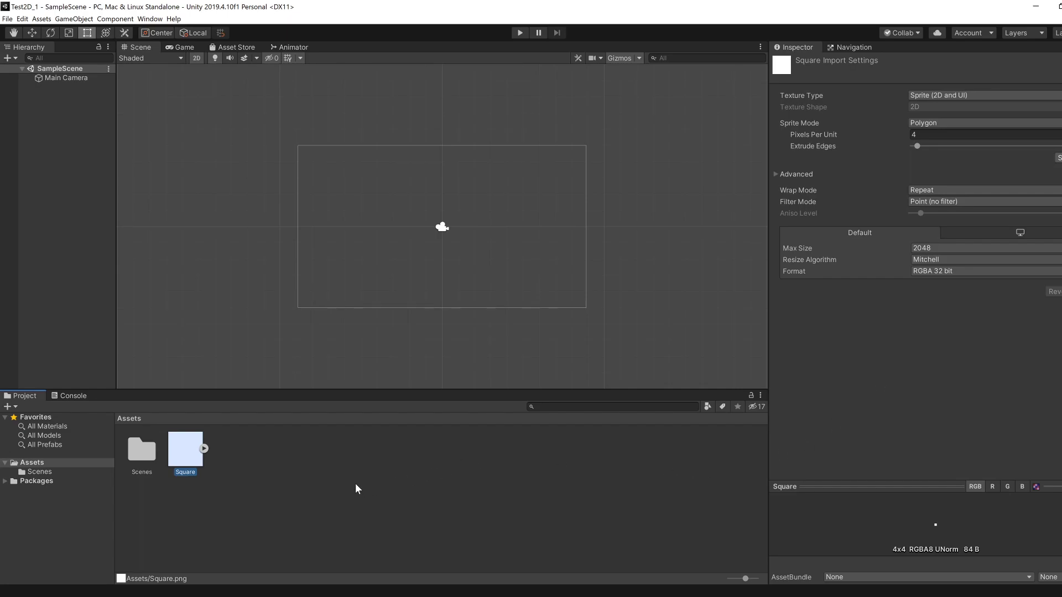
{"action": "right_click", "coordinate": [64, 73]}
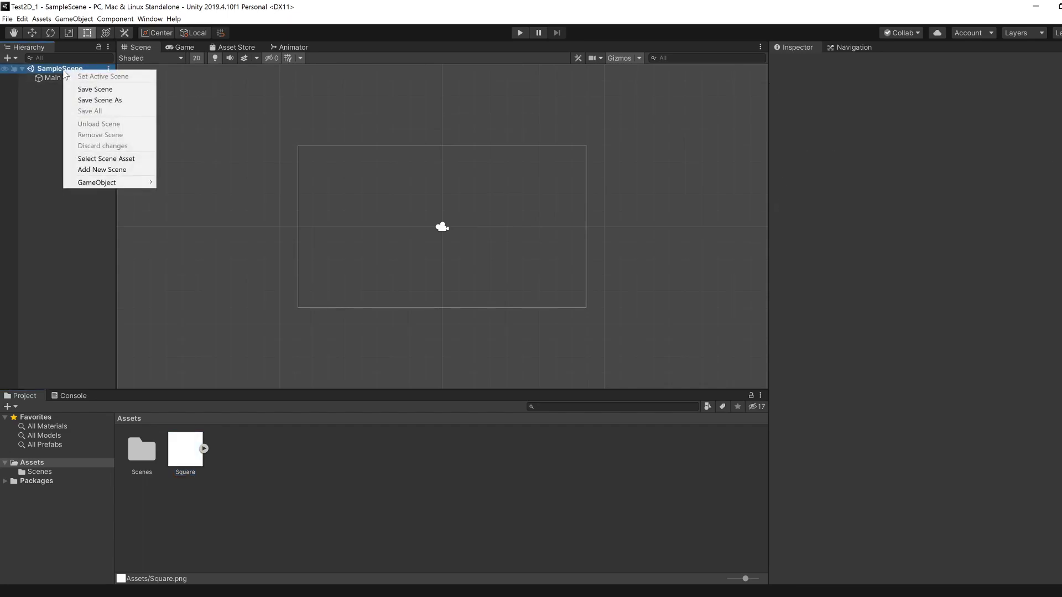
{"action": "right_click", "coordinate": [44, 95]}
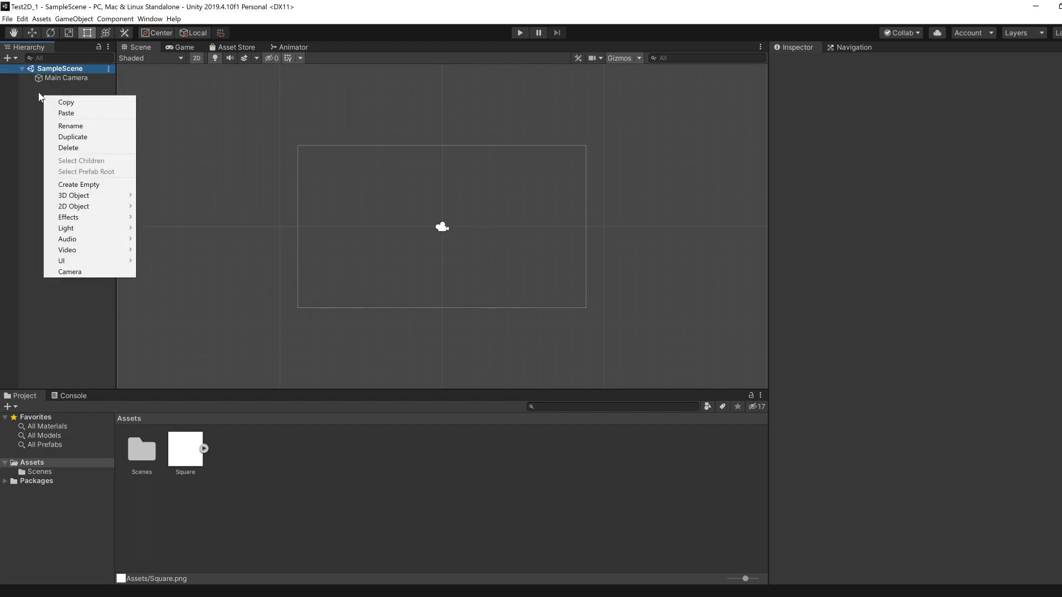
{"action": "left_click", "coordinate": [25, 100]}
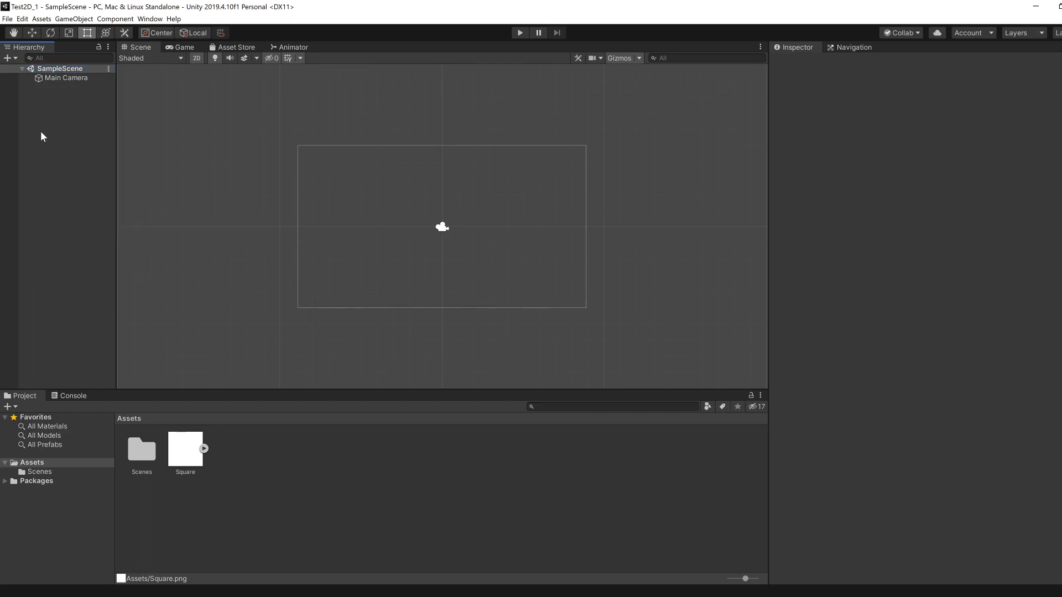
{"action": "right_click", "coordinate": [60, 134]}
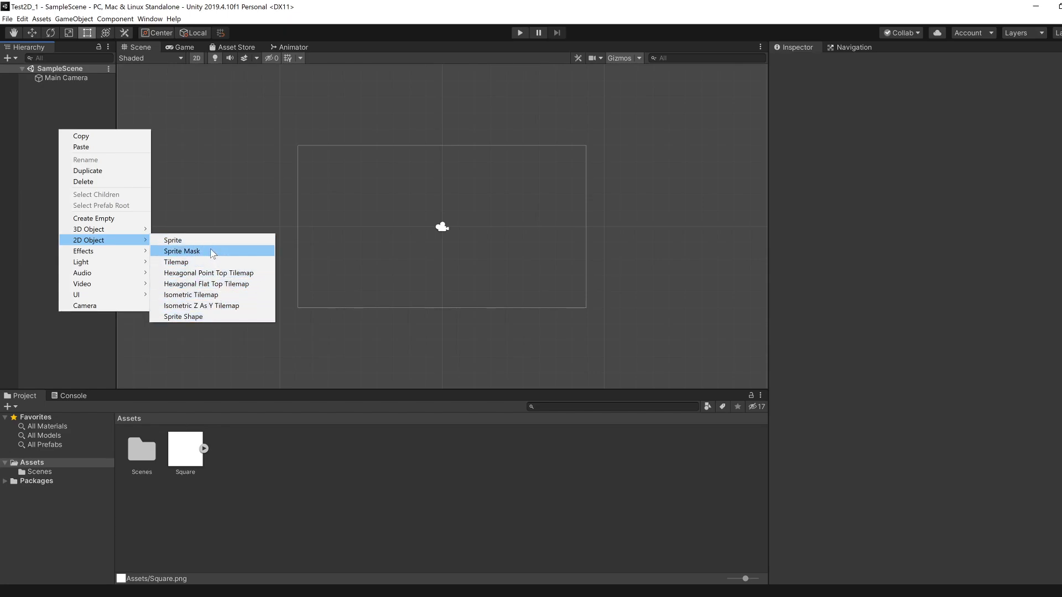
Add a 2D Object > Sprite to the scene and rename it from New Sprite to MySprite
{"action": "left_click", "coordinate": [185, 239]}
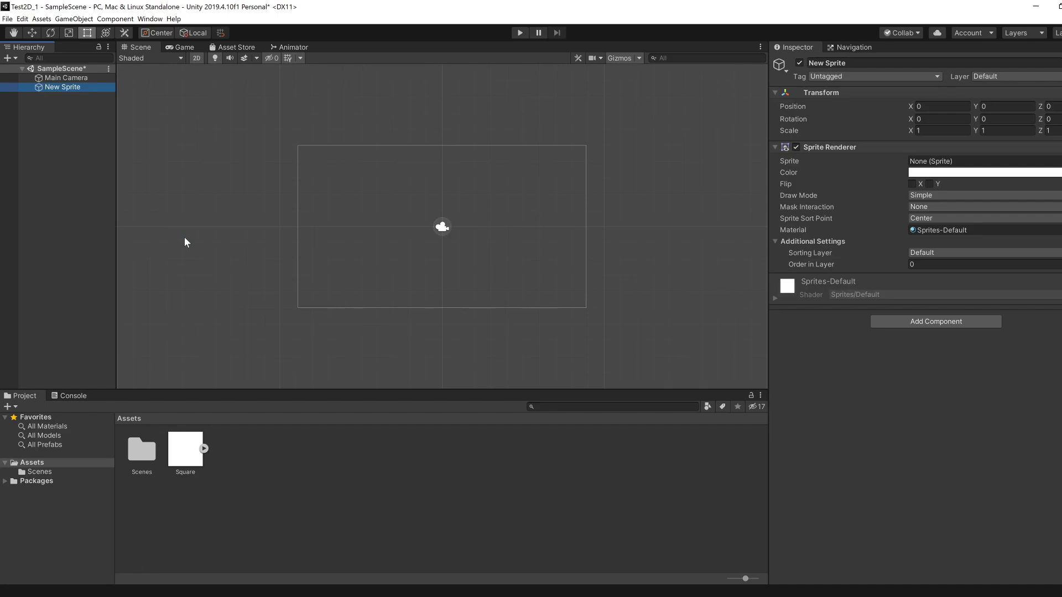
{"action": "left_click", "coordinate": [81, 88]}
{"action": "left_click", "coordinate": [65, 95]}
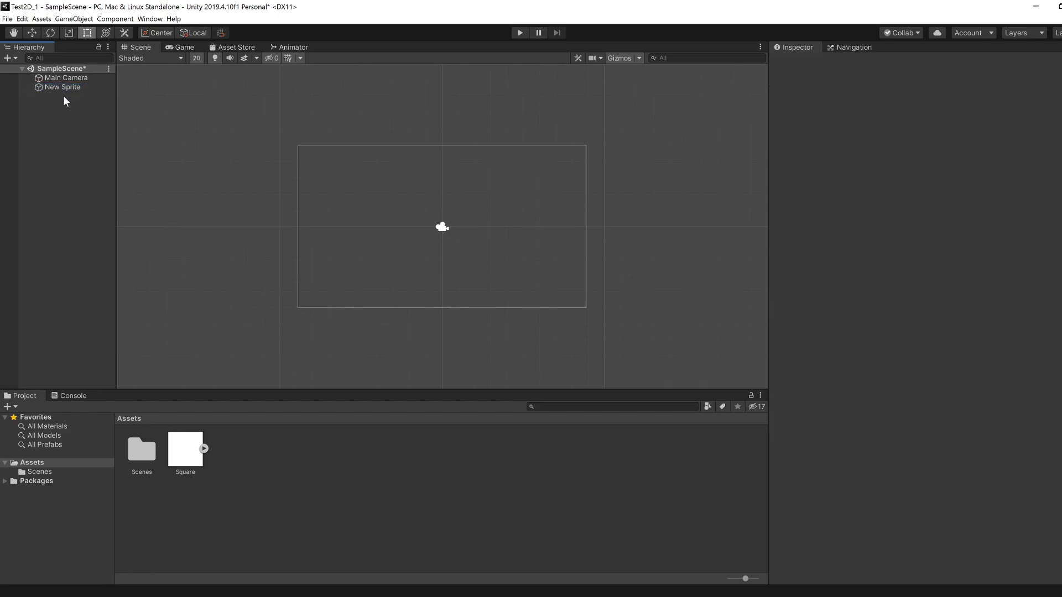
{"action": "left_click", "coordinate": [79, 89]}
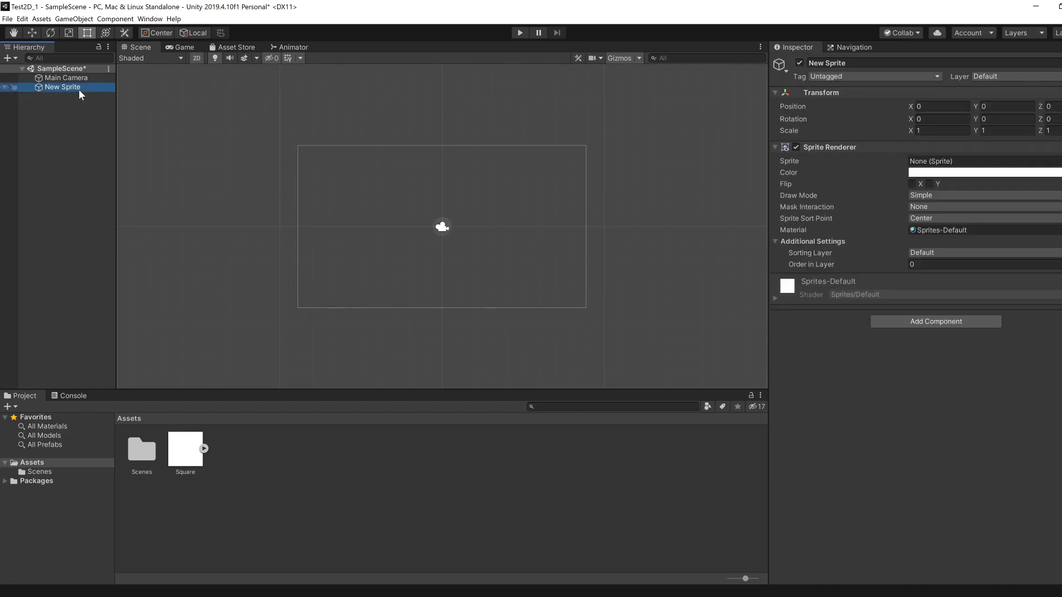
{"action": "left_click", "coordinate": [84, 88]}
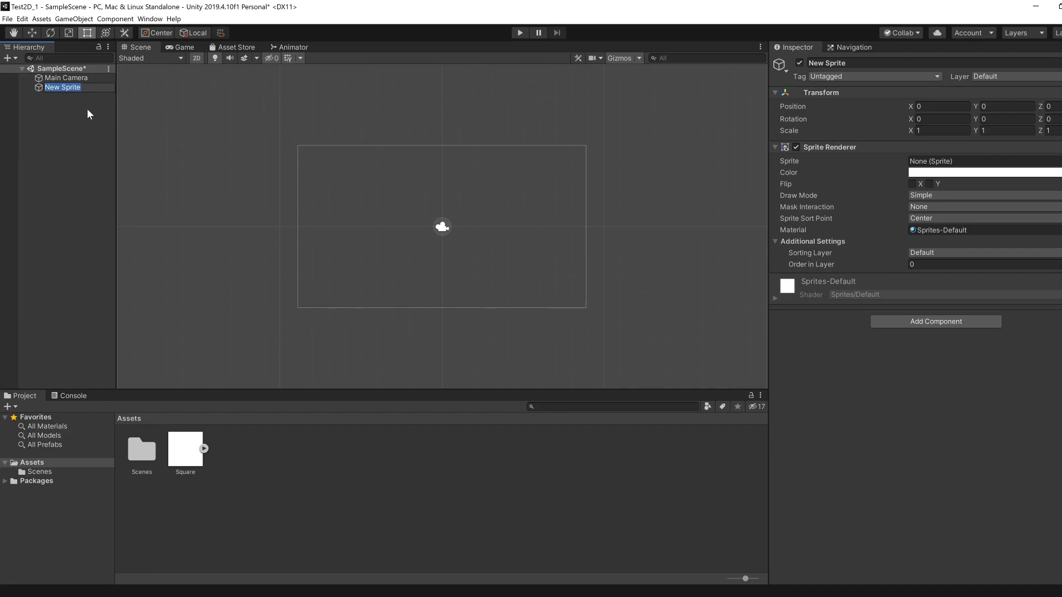
{"action": "type", "text": "MySprite"}
{"action": "key", "text": "Return"}
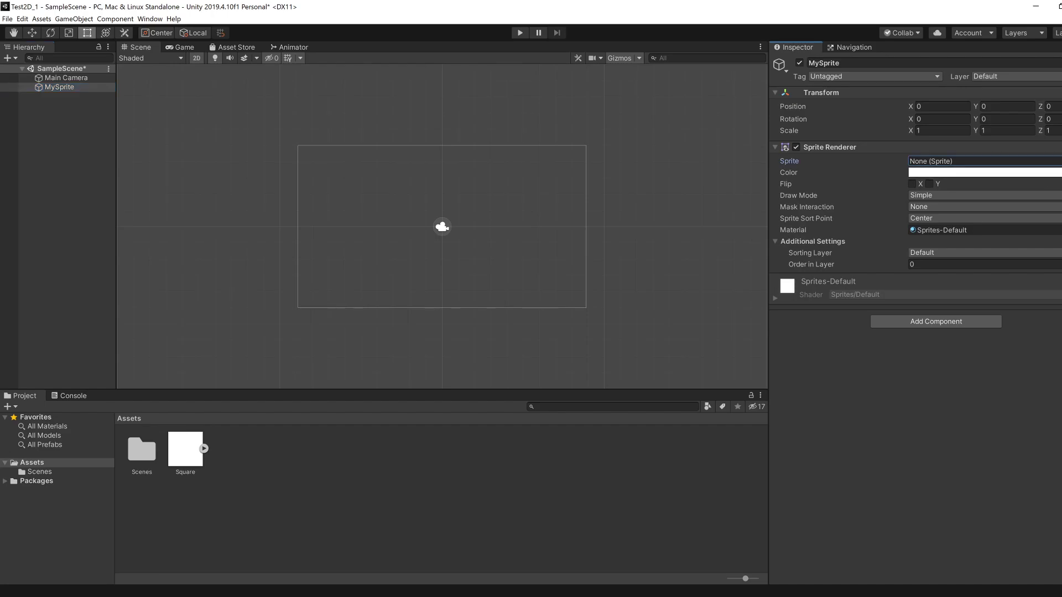
Assign the Square image to MySprite's Sprite Renderer from the Select Sprite window
{"action": "left_click", "coordinate": [1057, 161]}
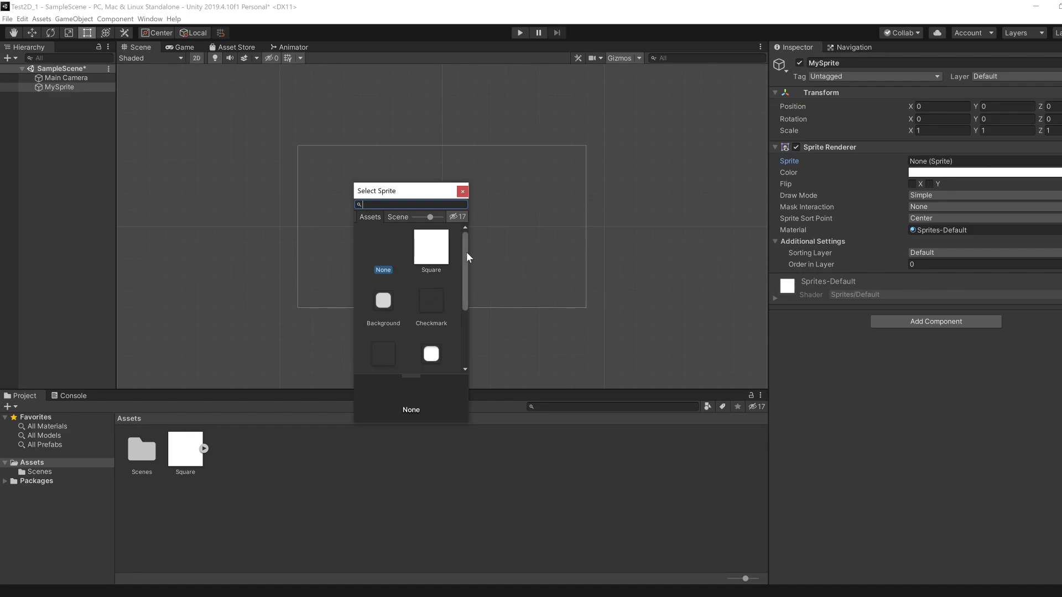
{"action": "mouse_move", "coordinate": [465, 251]}
{"action": "left_mouse_down"}
{"action": "mouse_move", "coordinate": [464, 314]}
{"action": "mouse_move", "coordinate": [463, 244]}
{"action": "left_mouse_up"}
{"action": "left_click", "coordinate": [433, 254]}
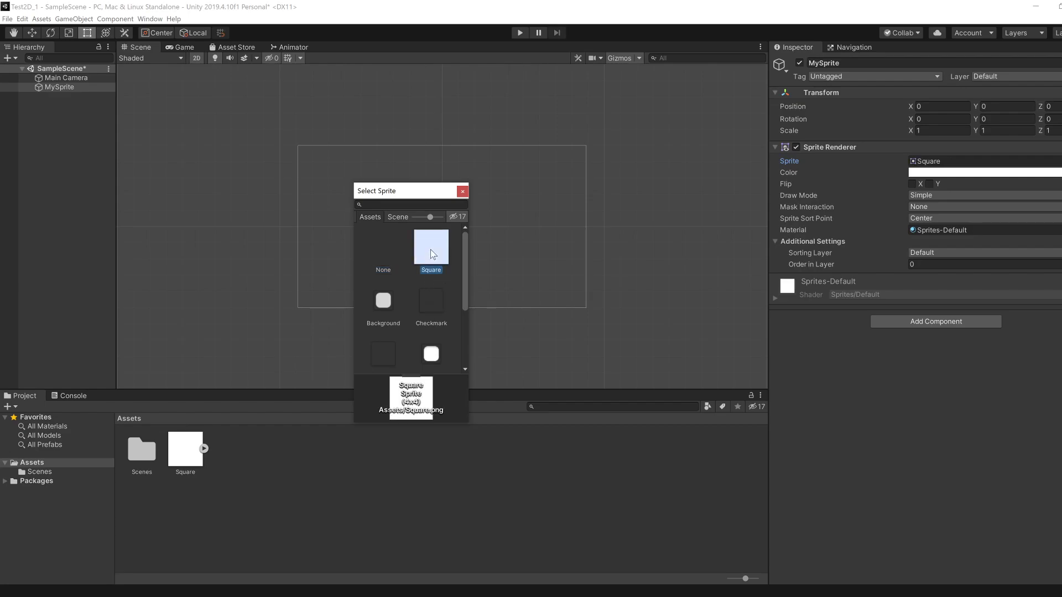
{"action": "double_click", "coordinate": [433, 254]}
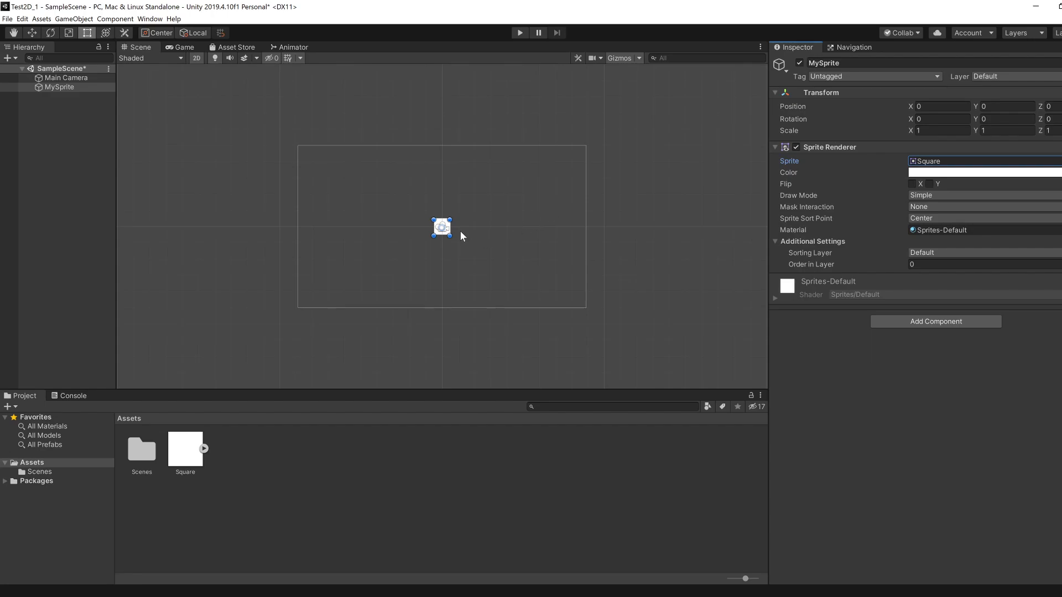
Drag MySprite left of centre and reselect it to check its position, X -2.65, Y 0.03
{"action": "scroll", "coordinate": [478, 225], "scroll_direction": "up", "scroll_amount": 5}
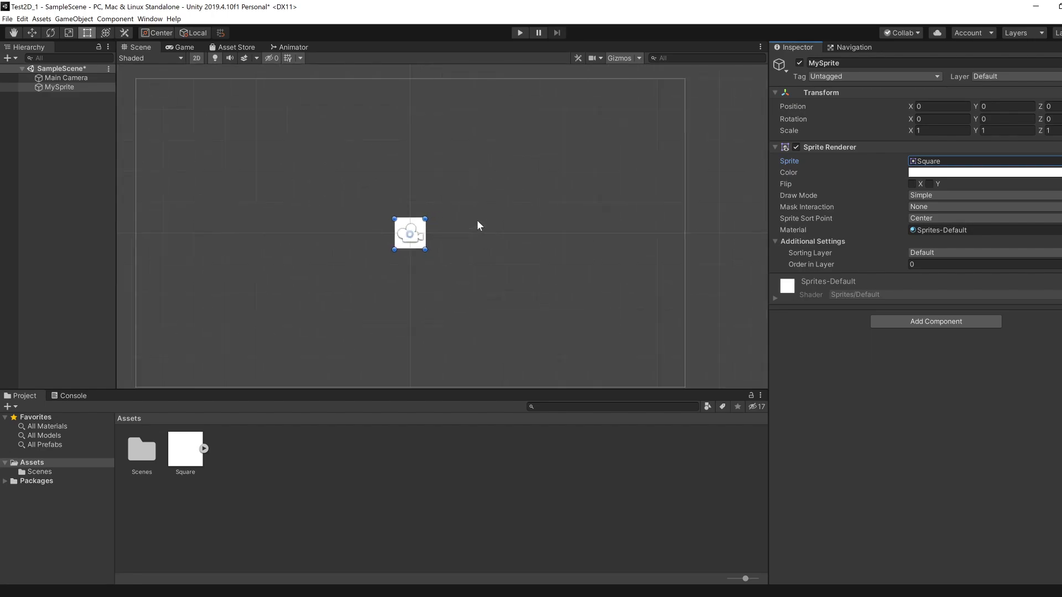
{"action": "scroll", "coordinate": [477, 221], "scroll_direction": "up", "scroll_amount": 2}
{"action": "left_click_drag", "start_coordinate": [393, 229], "coordinate": [285, 231]}
{"action": "scroll", "coordinate": [369, 200], "scroll_direction": "down", "scroll_amount": 2}
{"action": "left_click_drag", "start_coordinate": [396, 161], "coordinate": [596, 189]}
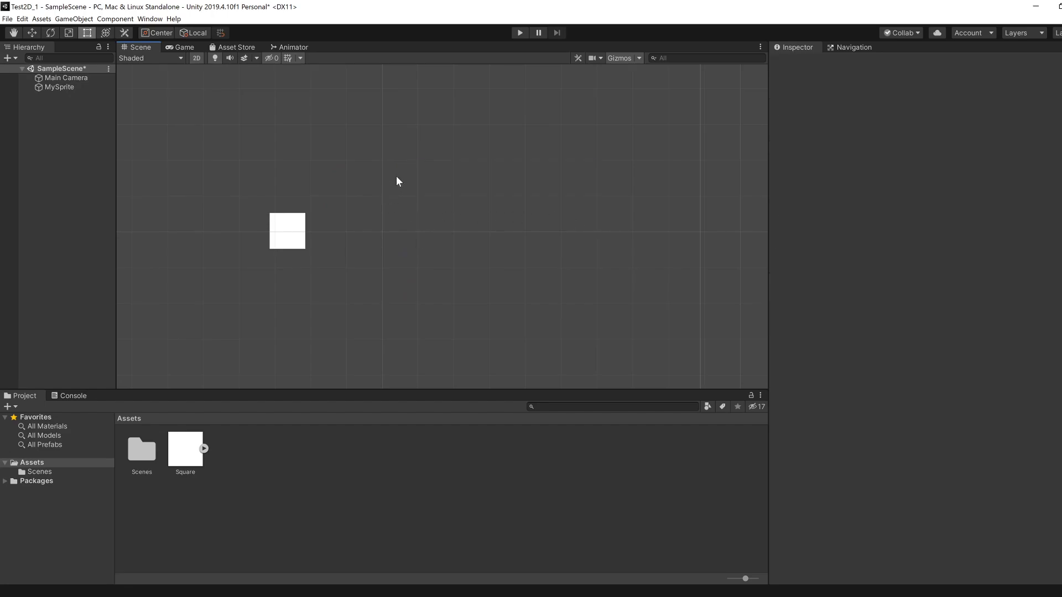
{"action": "left_click", "coordinate": [295, 222]}
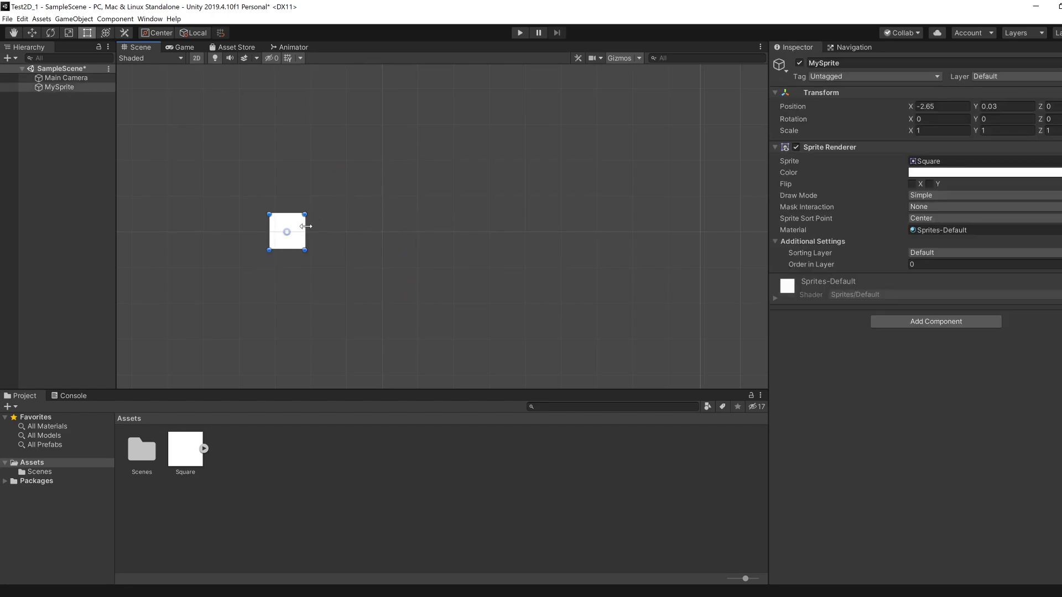
{"action": "left_click", "coordinate": [388, 206]}
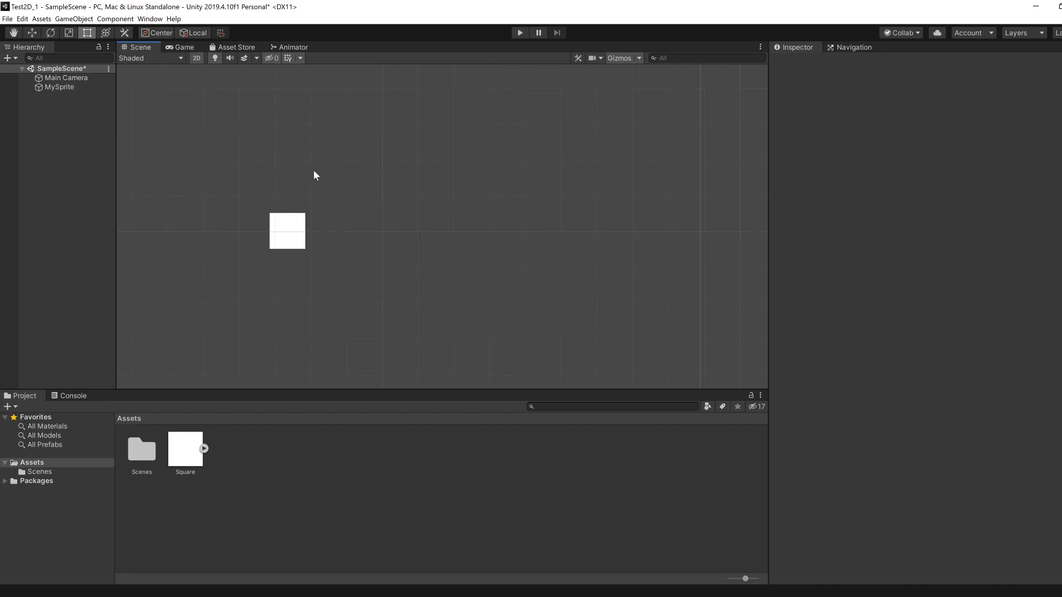
{"action": "left_click", "coordinate": [294, 227]}
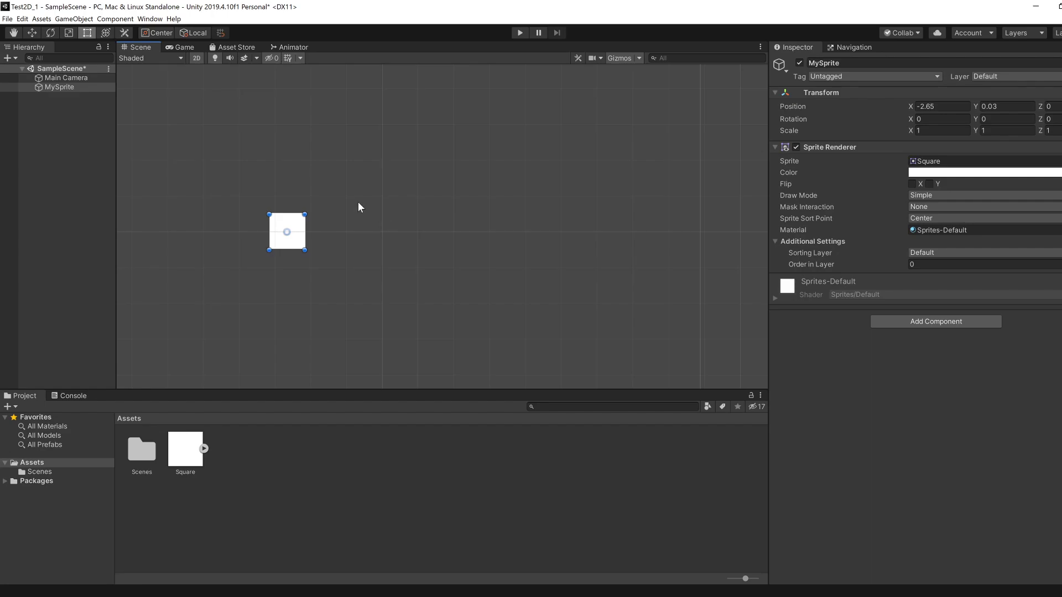
{"action": "scroll", "coordinate": [359, 202], "scroll_direction": "down", "scroll_amount": 3}
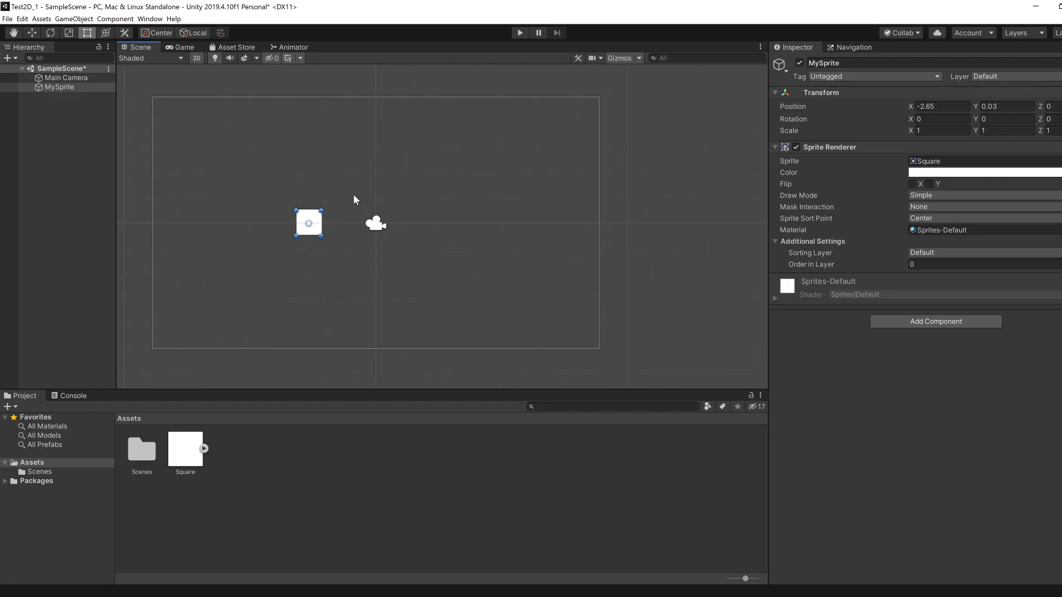
{"action": "middle_click_drag", "start_coordinate": [352, 194], "coordinate": [430, 221]}
{"action": "scroll", "coordinate": [440, 227], "scroll_direction": "up", "scroll_amount": 2}
{"action": "scroll", "coordinate": [466, 234], "scroll_direction": "down", "scroll_amount": 2}
{"action": "scroll", "coordinate": [467, 234], "scroll_direction": "up", "scroll_amount": 2}
{"action": "scroll", "coordinate": [467, 234], "scroll_direction": "up", "scroll_amount": 1}
{"action": "scroll", "coordinate": [467, 234], "scroll_direction": "down", "scroll_amount": 3}
{"action": "left_click", "coordinate": [461, 226]}
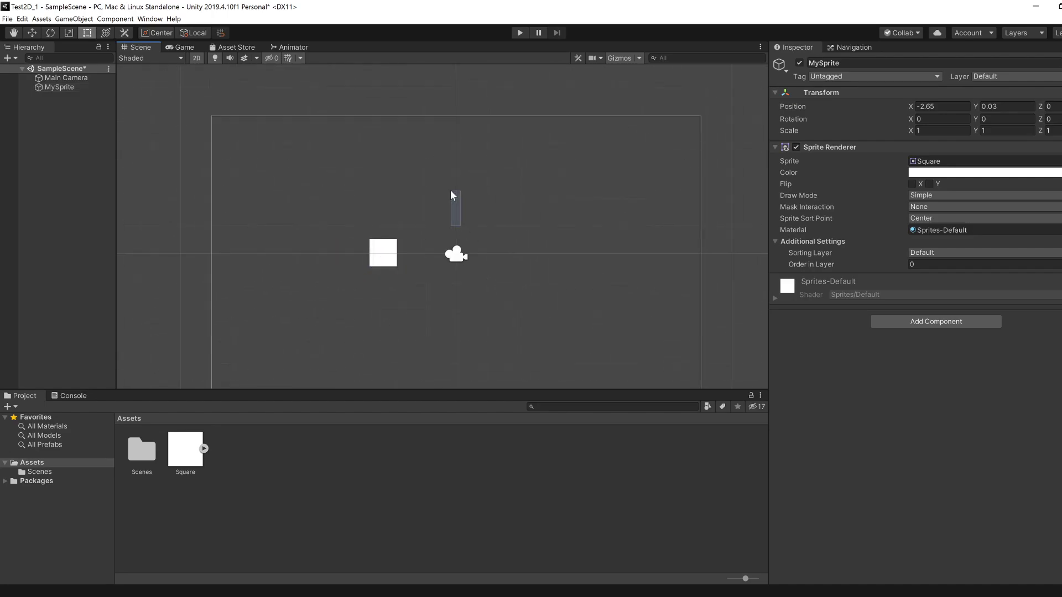
{"action": "mouse_move", "coordinate": [452, 197]}
{"action": "middle_mouse_down"}
{"action": "mouse_move", "coordinate": [474, 204]}
{"action": "mouse_move", "coordinate": [461, 214]}
{"action": "middle_mouse_up"}
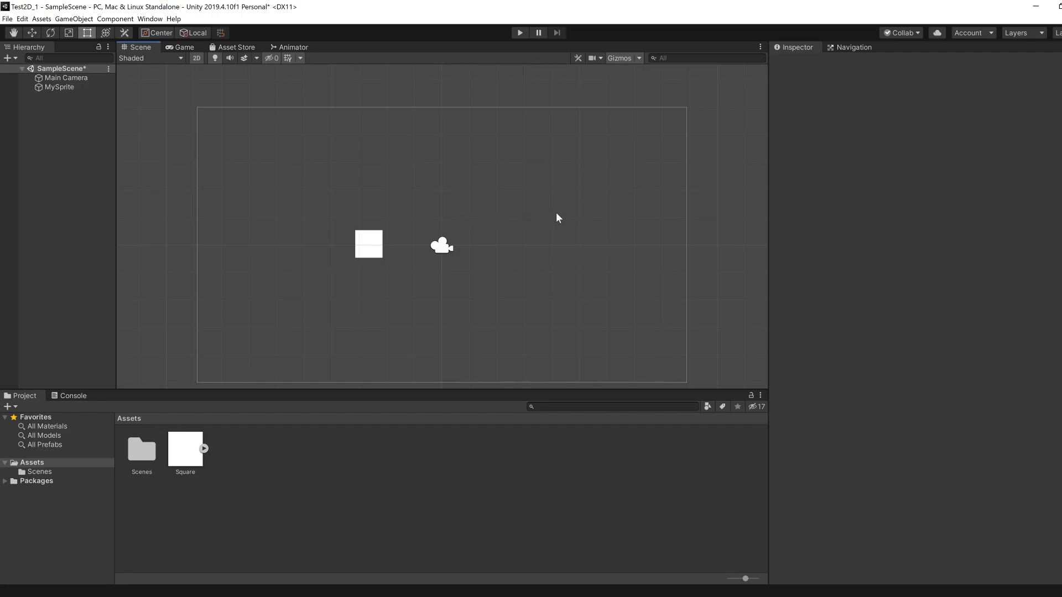
{"action": "mouse_move", "coordinate": [560, 208]}
{"action": "middle_mouse_down"}
{"action": "mouse_move", "coordinate": [363, 206]}
{"action": "mouse_move", "coordinate": [476, 255]}
{"action": "mouse_move", "coordinate": [770, 201]}
{"action": "mouse_move", "coordinate": [389, 230]}
{"action": "mouse_move", "coordinate": [453, 187]}
{"action": "mouse_move", "coordinate": [656, 126]}
{"action": "mouse_move", "coordinate": [720, 147]}
{"action": "mouse_move", "coordinate": [548, 218]}
{"action": "mouse_move", "coordinate": [623, 126]}
{"action": "mouse_move", "coordinate": [436, 183]}
{"action": "mouse_move", "coordinate": [639, 232]}
{"action": "mouse_move", "coordinate": [569, 178]}
{"action": "mouse_move", "coordinate": [556, 193]}
{"action": "middle_mouse_up"}
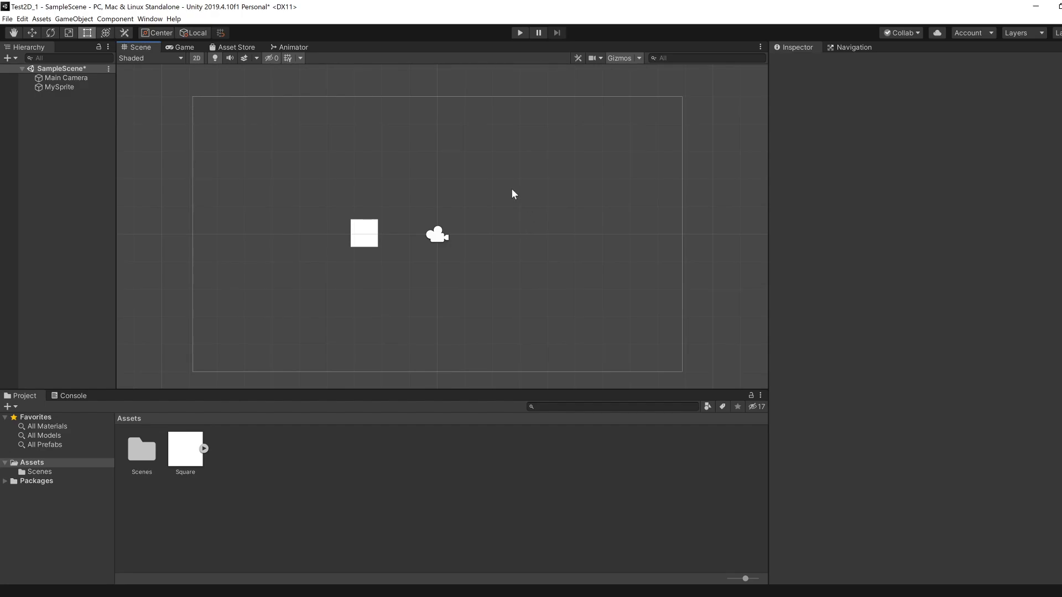
{"action": "mouse_move", "coordinate": [462, 185]}
{"action": "middle_mouse_down"}
{"action": "mouse_move", "coordinate": [471, 197]}
{"action": "mouse_move", "coordinate": [661, 225]}
{"action": "mouse_move", "coordinate": [399, 194]}
{"action": "mouse_move", "coordinate": [393, 175]}
{"action": "mouse_move", "coordinate": [483, 213]}
{"action": "mouse_move", "coordinate": [498, 199]}
{"action": "mouse_move", "coordinate": [447, 173]}
{"action": "middle_mouse_up"}
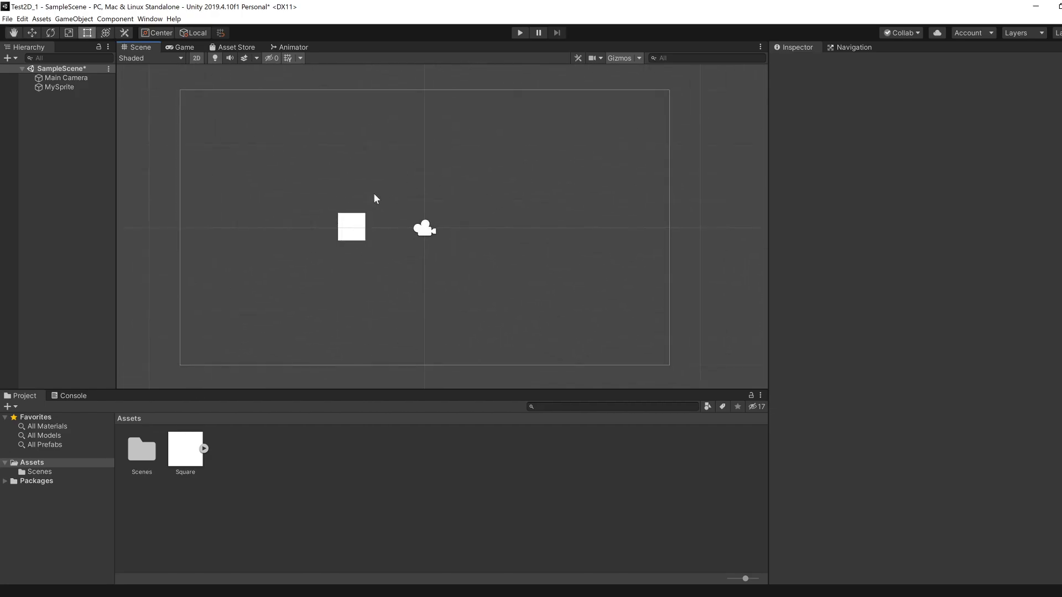
{"action": "left_click", "coordinate": [356, 223]}
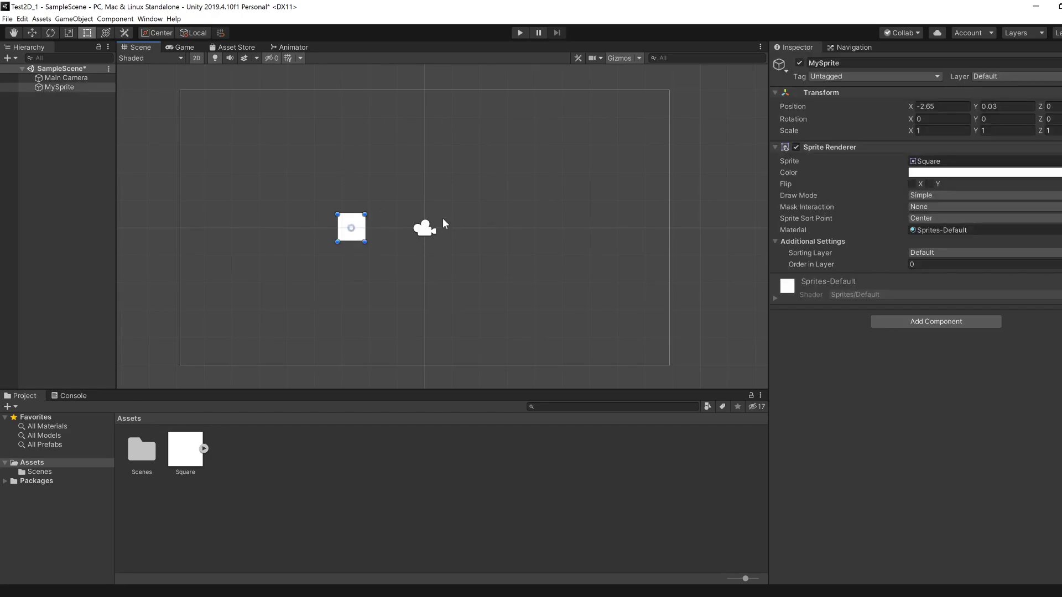
{"action": "left_click", "coordinate": [423, 230]}
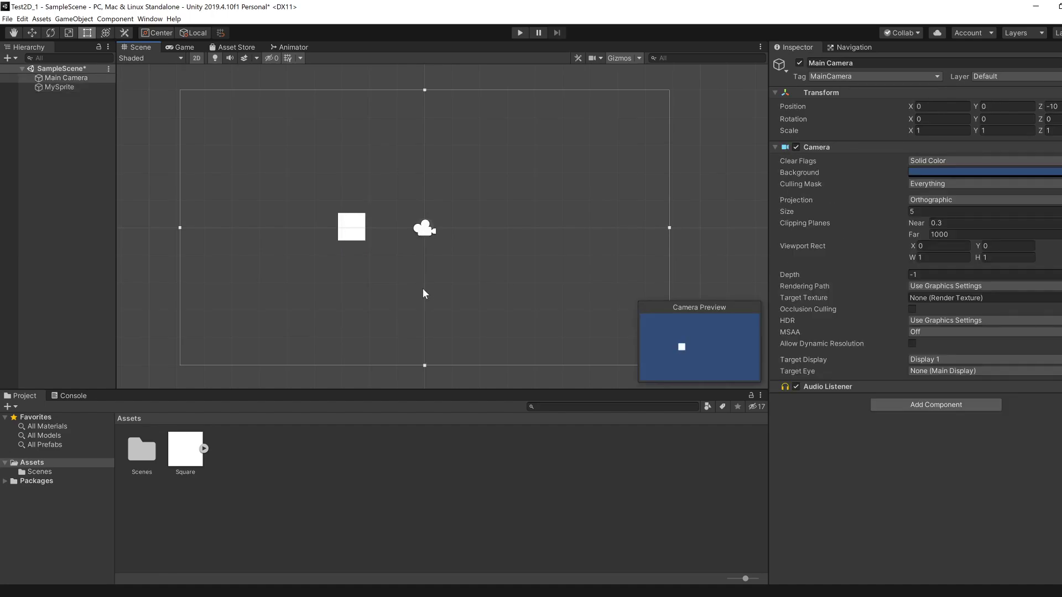
{"action": "left_click", "coordinate": [347, 220]}
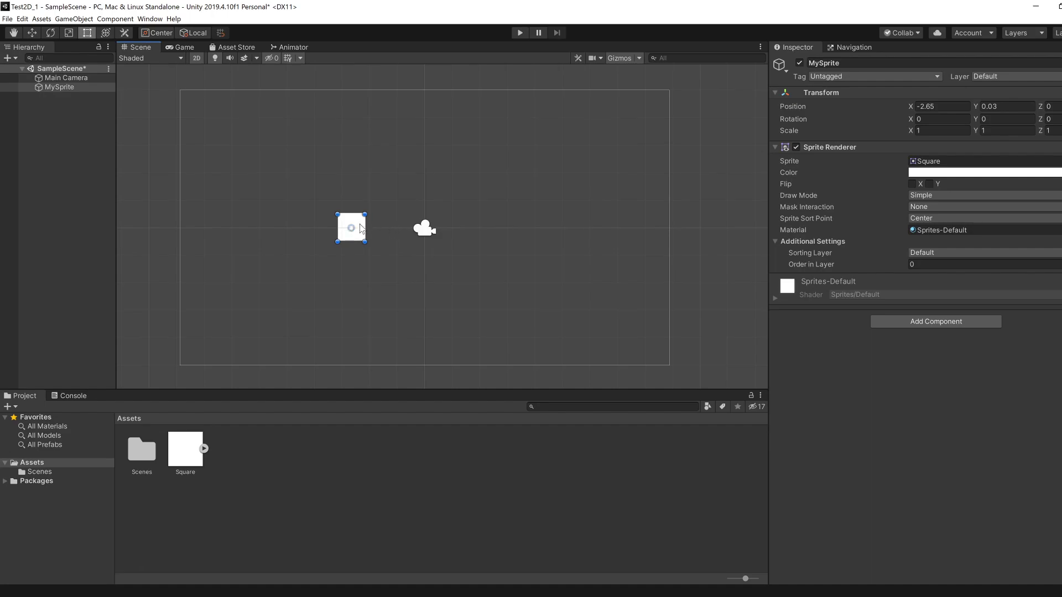
With the Move Tool, drag MySprite's X and Y arrows to X -4.76, Y 0.24
{"action": "key", "text": "w"}
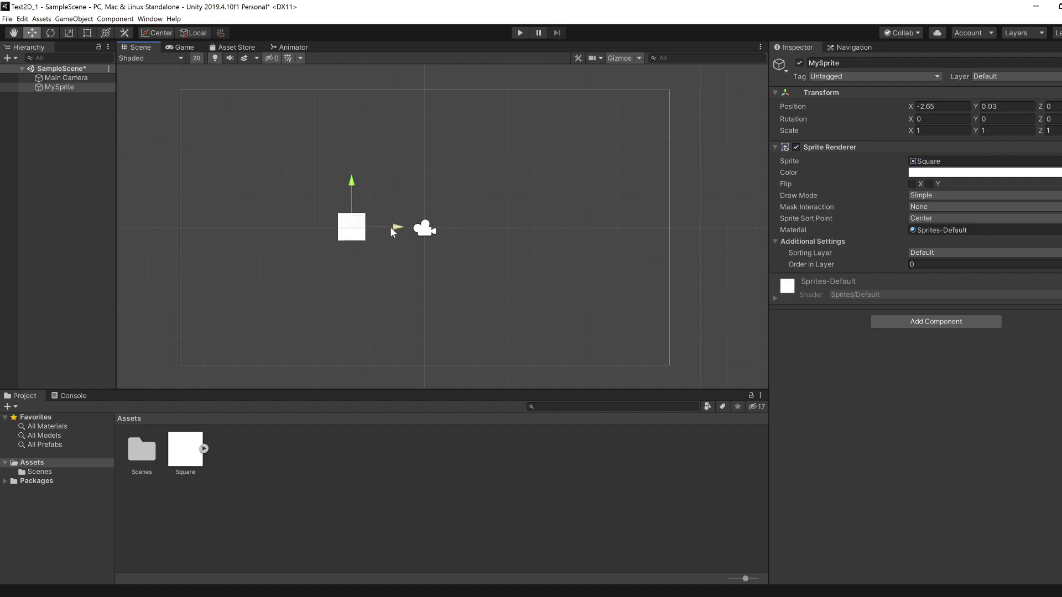
{"action": "left_click_drag", "start_coordinate": [391, 229], "coordinate": [326, 231]}
{"action": "mouse_move", "coordinate": [294, 186]}
{"action": "left_mouse_down"}
{"action": "mouse_move", "coordinate": [286, 99]}
{"action": "mouse_move", "coordinate": [288, 190]}
{"action": "mouse_move", "coordinate": [289, 180]}
{"action": "left_mouse_up"}
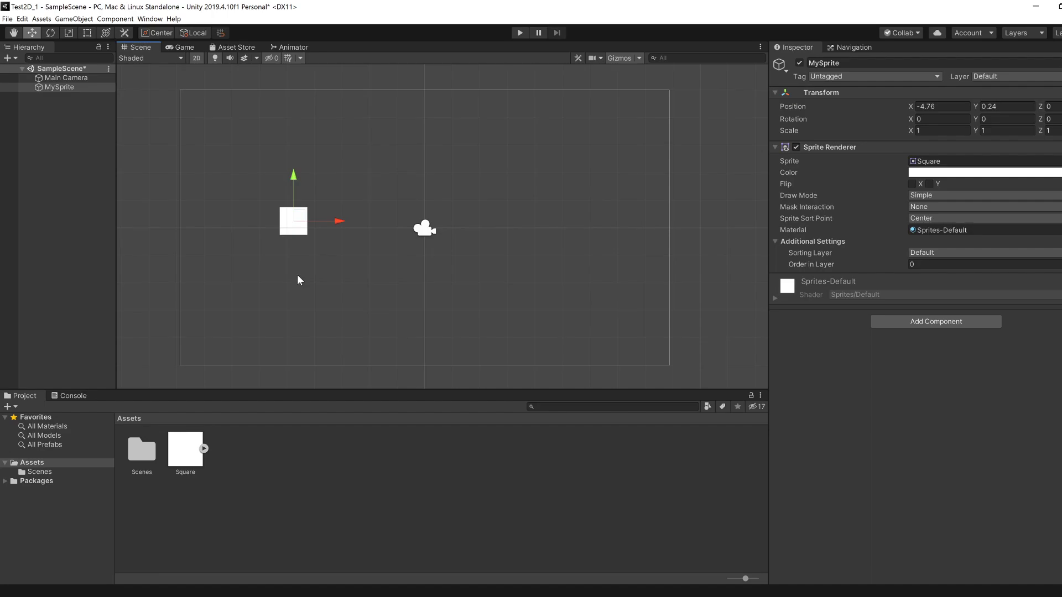
{"action": "key", "text": "e"}
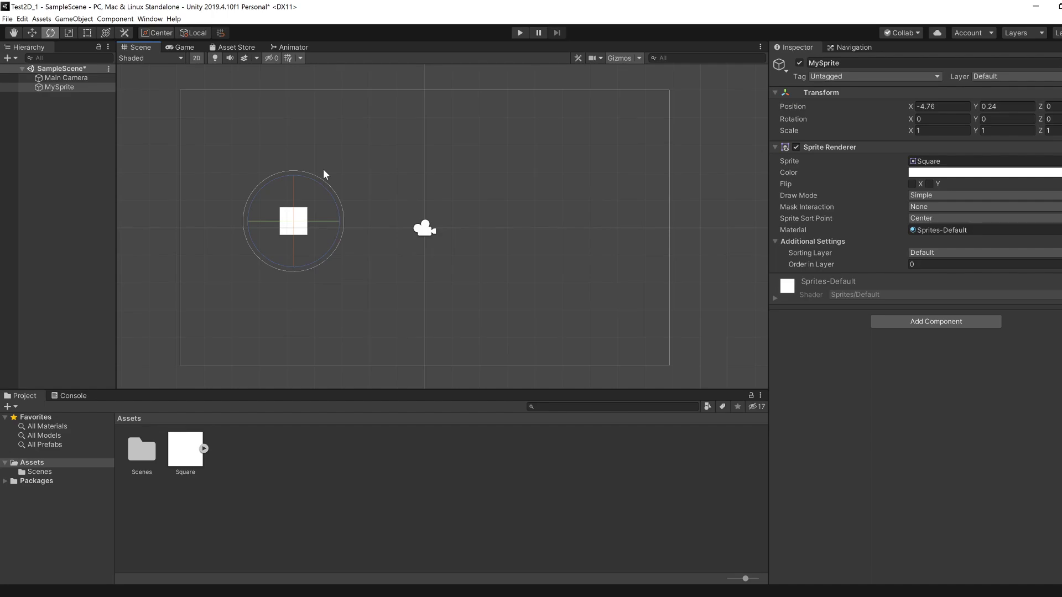
{"action": "left_click_drag", "start_coordinate": [329, 188], "coordinate": [215, 237]}
{"action": "key", "text": "ctrl+z"}
{"action": "key", "text": "r"}
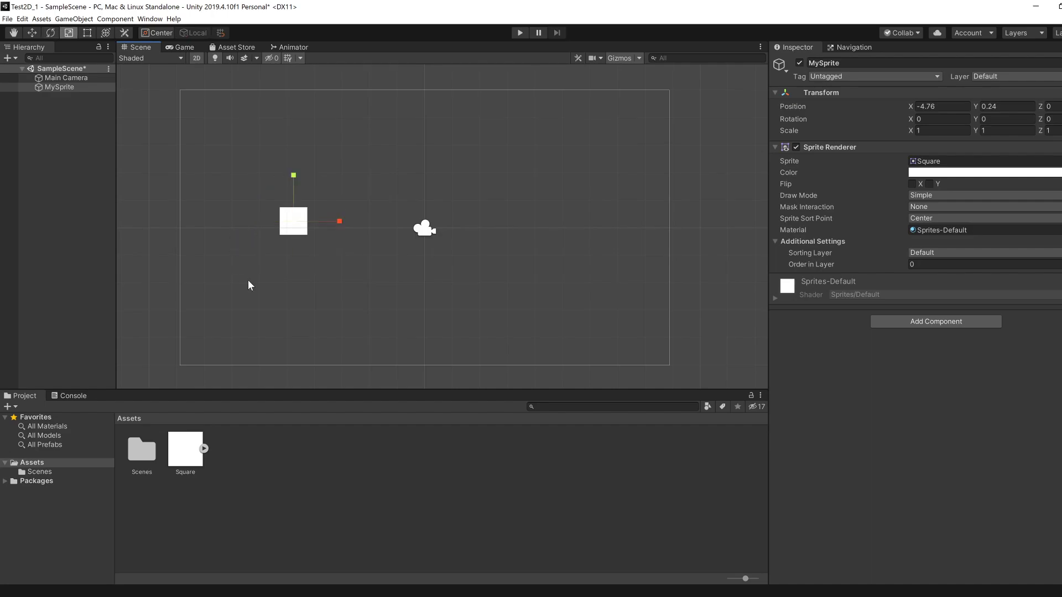
{"action": "left_click_drag", "start_coordinate": [340, 221], "coordinate": [478, 221]}
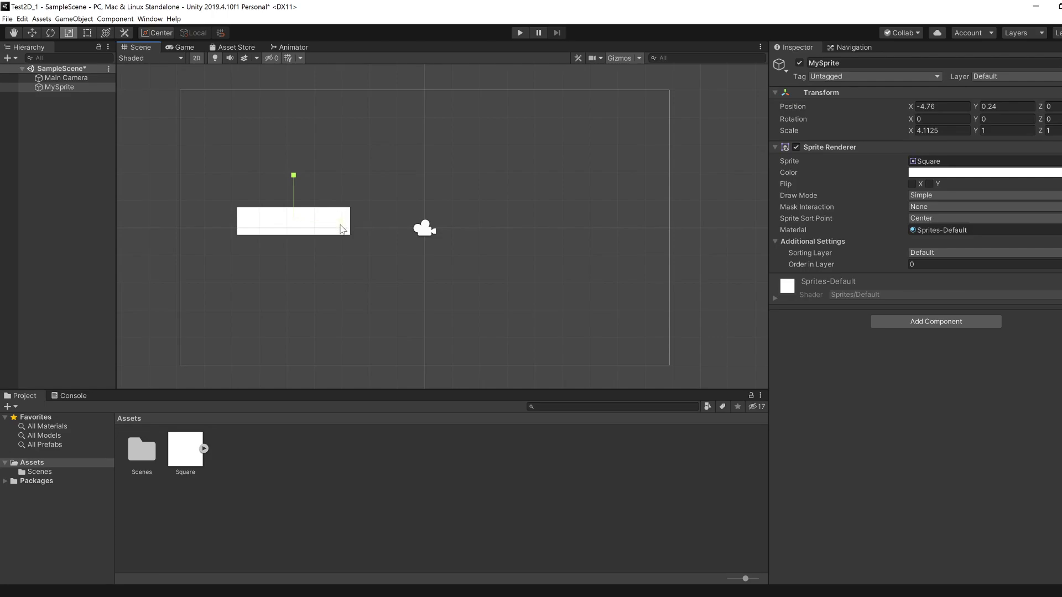
{"action": "key", "text": "ctrl+z"}
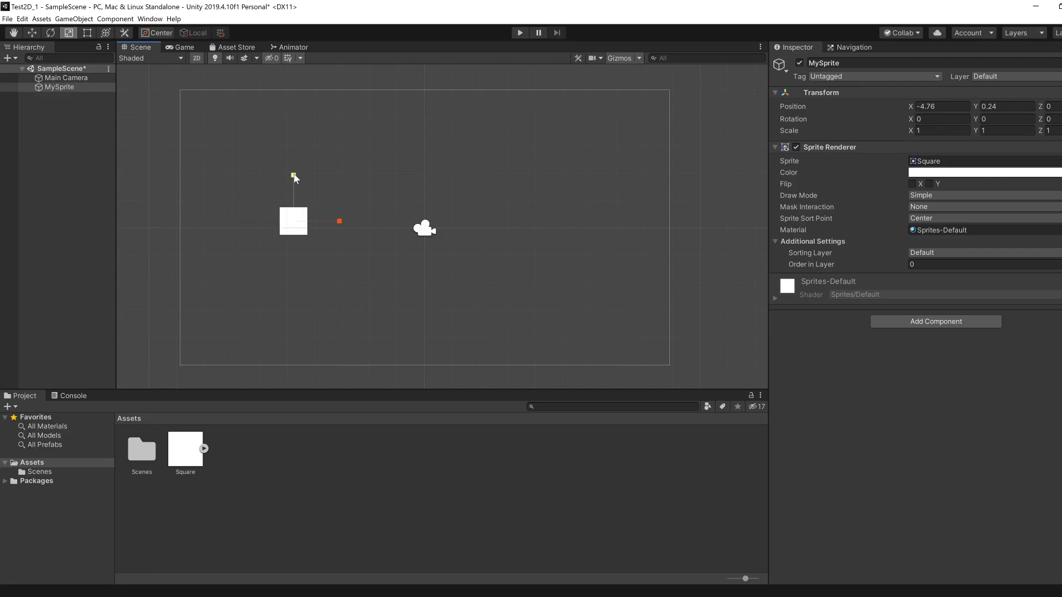
{"action": "left_click_drag", "start_coordinate": [294, 175], "coordinate": [293, 128]}
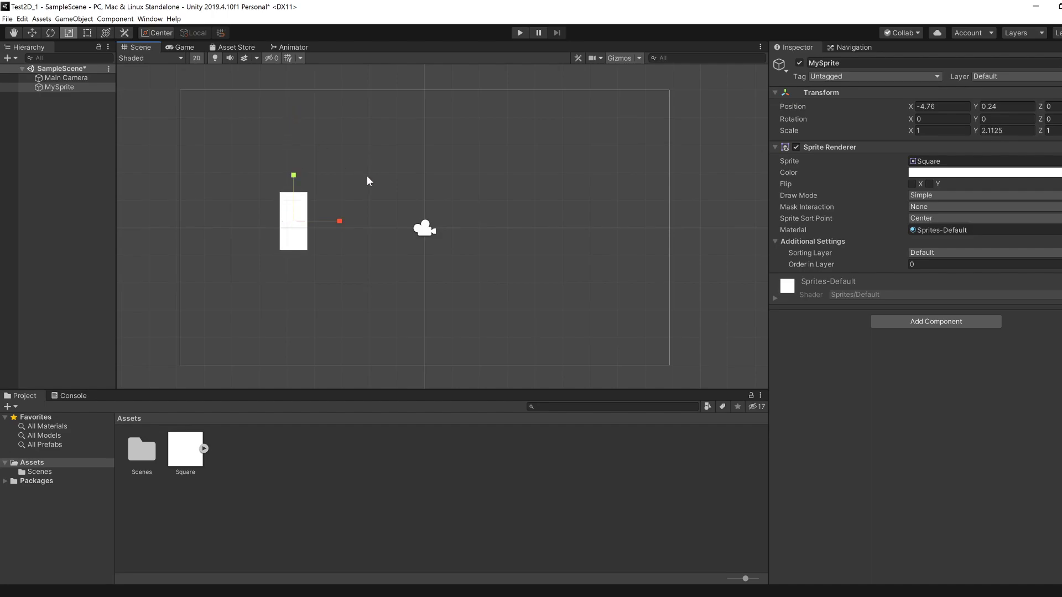
{"action": "key", "text": "ctrl+z"}
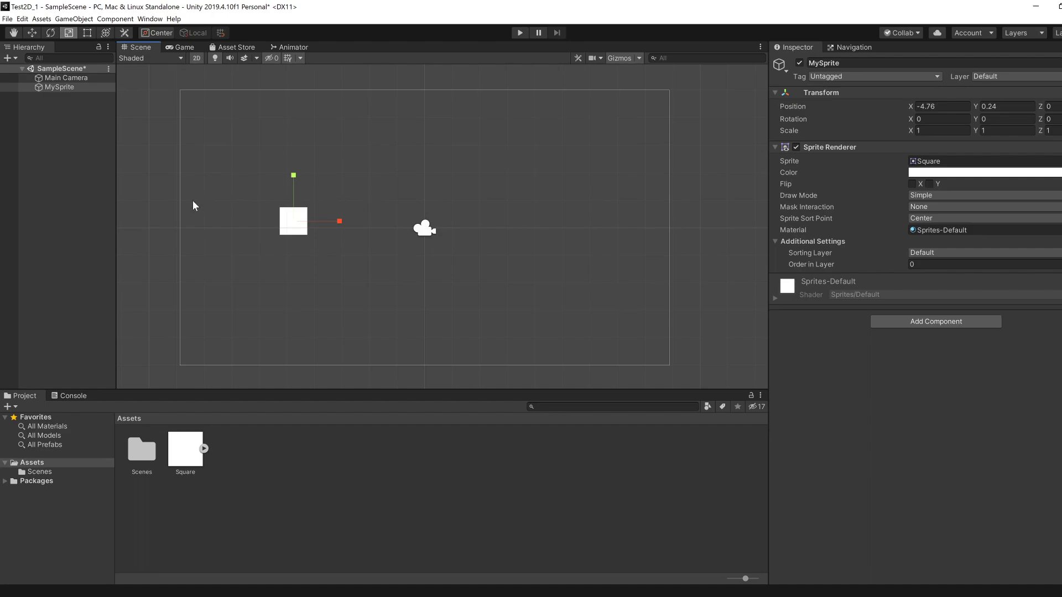
With the Rect Tool, drag MySprite up and left to X -5.97, Y 0.59
{"action": "key", "text": "t"}
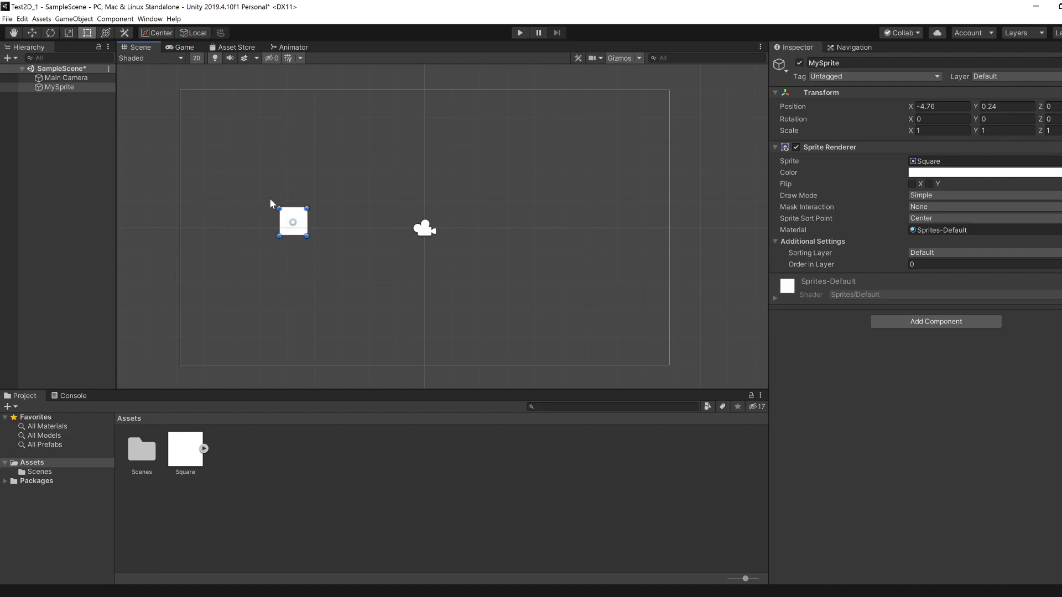
{"action": "mouse_move", "coordinate": [307, 216]}
{"action": "left_mouse_down"}
{"action": "mouse_move", "coordinate": [321, 238]}
{"action": "mouse_move", "coordinate": [294, 216]}
{"action": "left_mouse_up"}
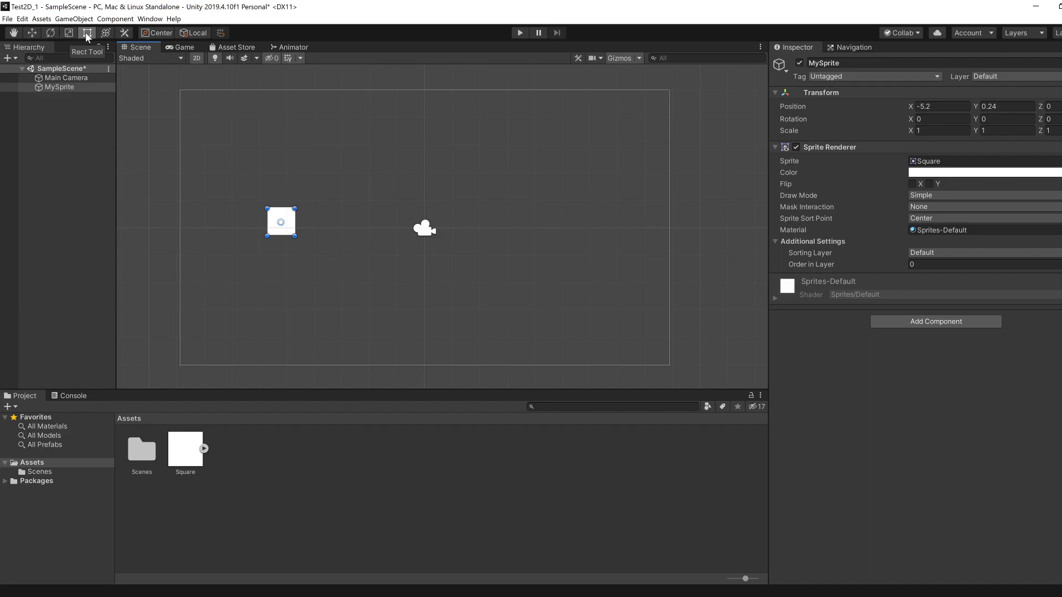
{"action": "mouse_move", "coordinate": [290, 224]}
{"action": "left_mouse_down"}
{"action": "mouse_move", "coordinate": [497, 195]}
{"action": "mouse_move", "coordinate": [291, 246]}
{"action": "mouse_move", "coordinate": [285, 200]}
{"action": "mouse_move", "coordinate": [268, 230]}
{"action": "mouse_move", "coordinate": [275, 219]}
{"action": "left_mouse_up"}
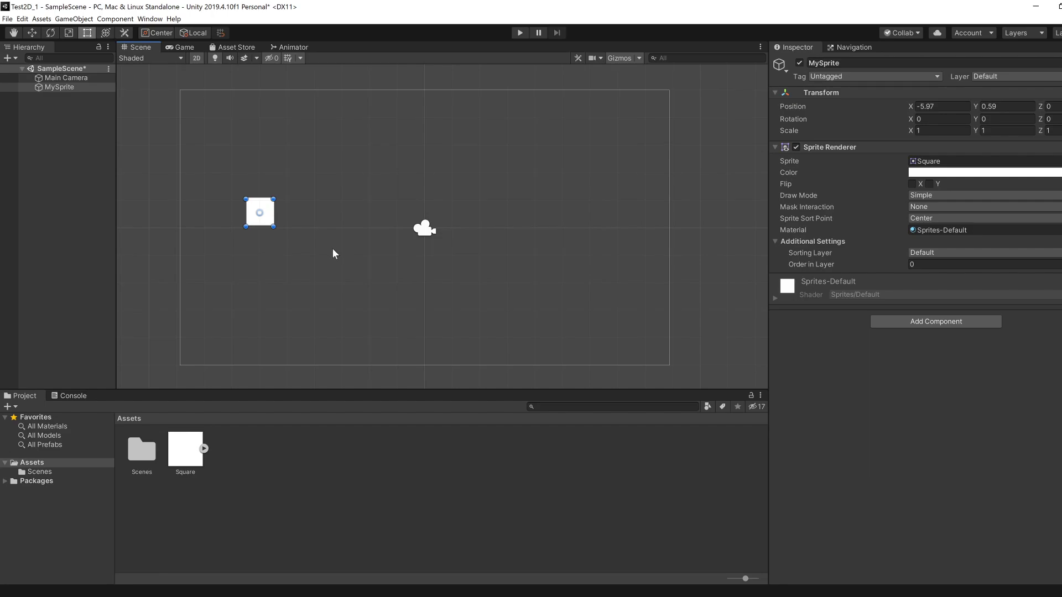
Tint MySprite blue (131DCB) and nudge it slightly right to X -5.49
{"action": "left_click", "coordinate": [940, 175]}
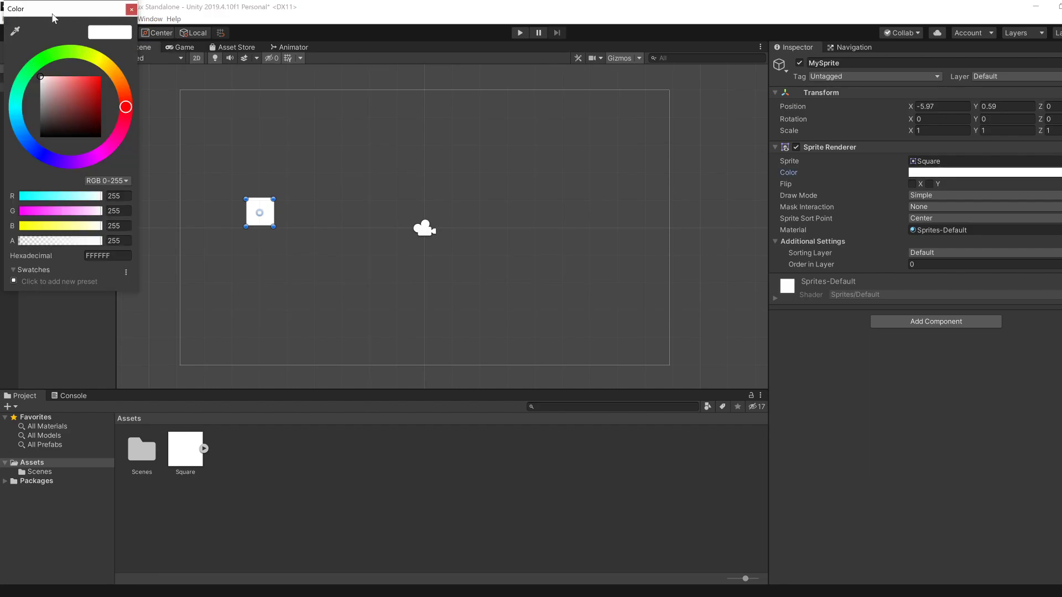
{"action": "left_click_drag", "start_coordinate": [54, 18], "coordinate": [501, 117]}
{"action": "left_click", "coordinate": [489, 251]}
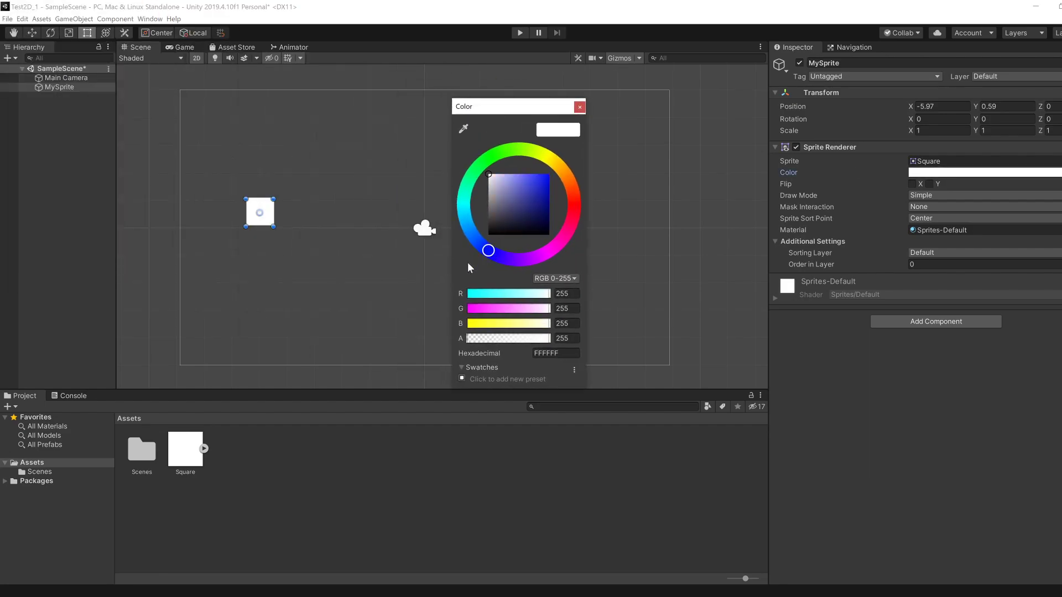
{"action": "left_click_drag", "start_coordinate": [502, 198], "coordinate": [544, 188]}
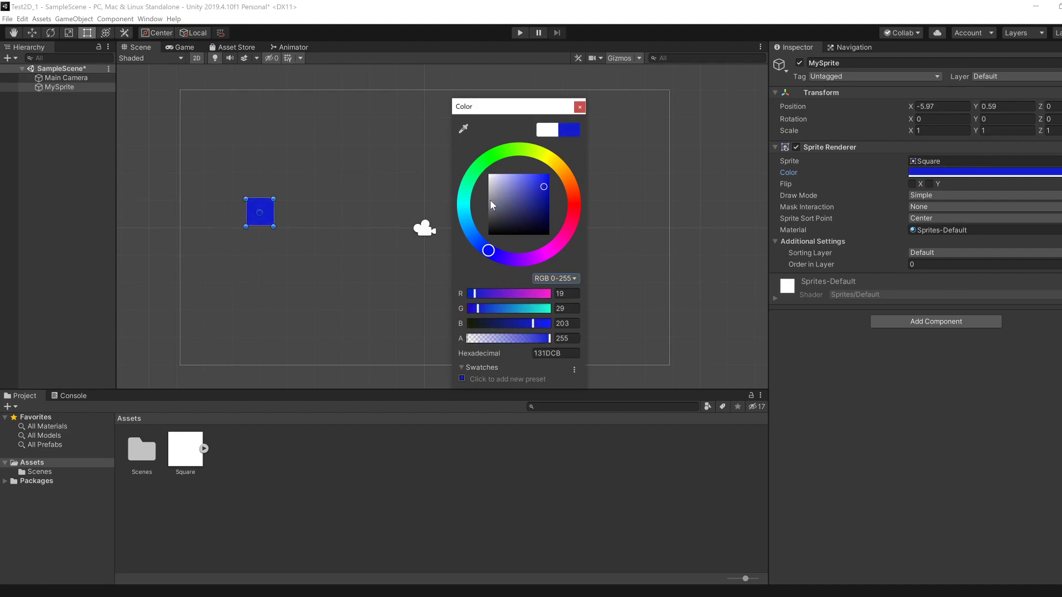
{"action": "left_click", "coordinate": [580, 106]}
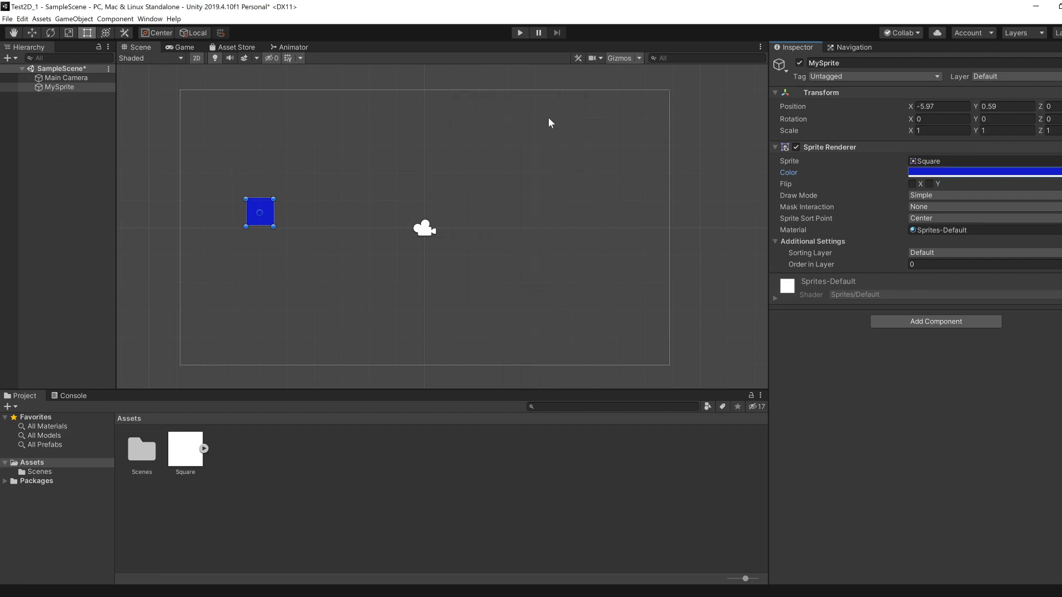
{"action": "mouse_move", "coordinate": [270, 208]}
{"action": "left_mouse_down"}
{"action": "mouse_move", "coordinate": [308, 204]}
{"action": "mouse_move", "coordinate": [282, 210]}
{"action": "left_mouse_up"}
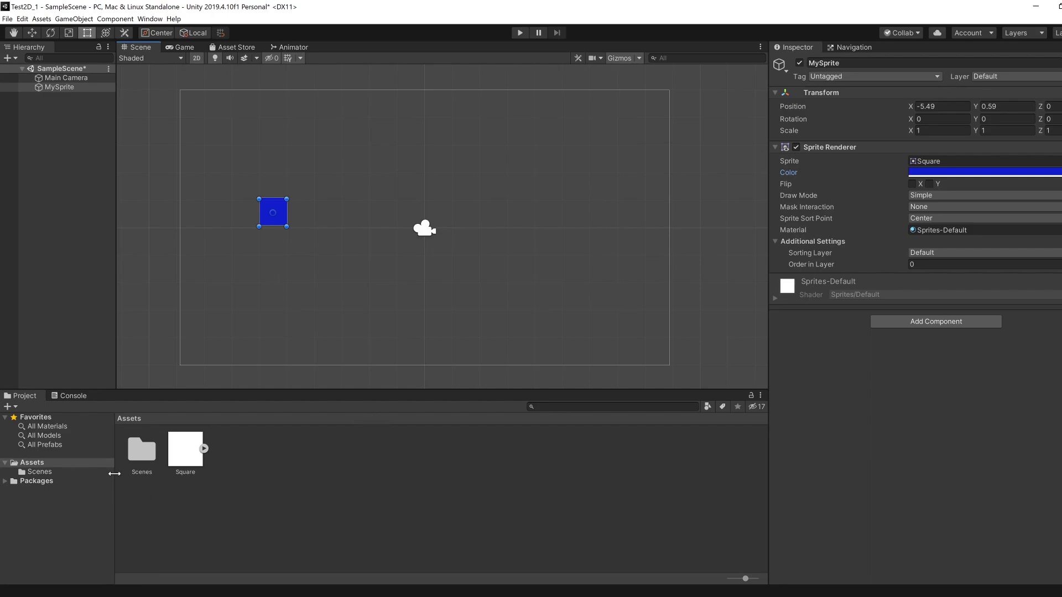
Create a new C# script named RotateScript in Assets, then deselect it
{"action": "right_click", "coordinate": [45, 462]}
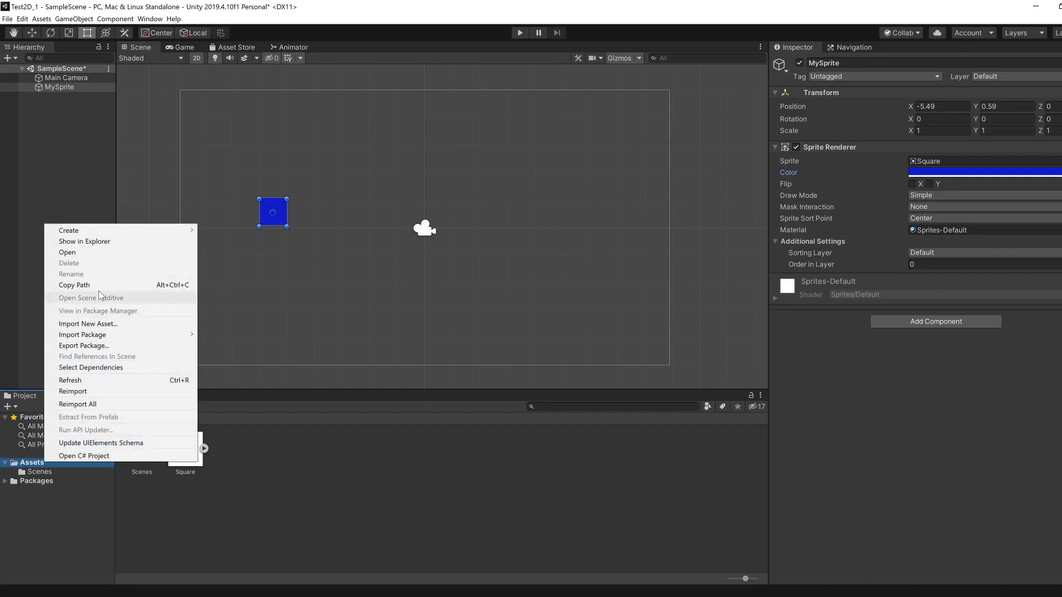
{"action": "mouse_move", "coordinate": [89, 231]}
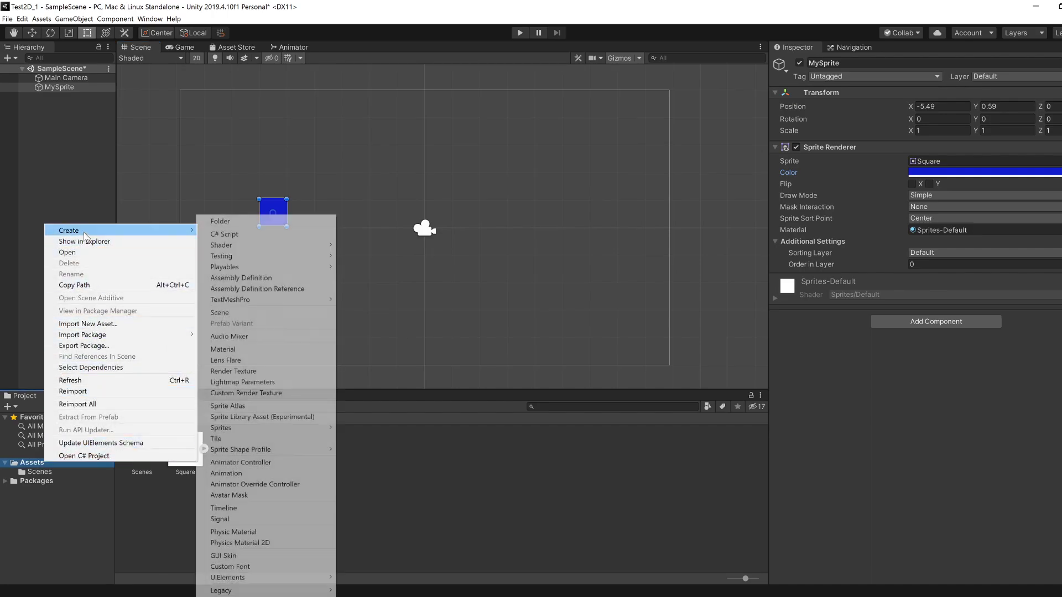
{"action": "left_click", "coordinate": [232, 234]}
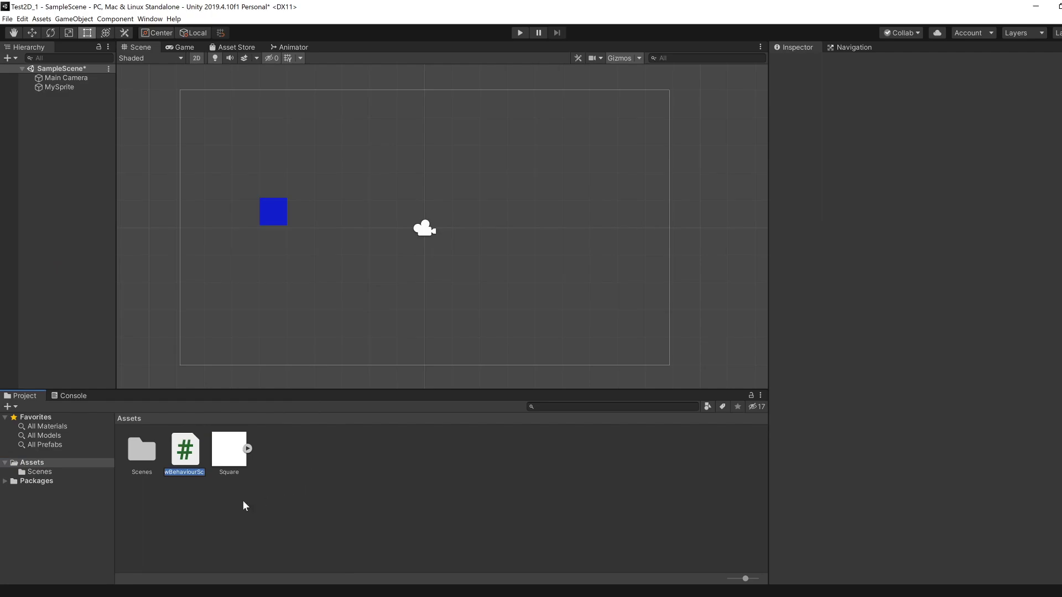
{"action": "type", "text": "Rotate"}
{"action": "type", "text": "Script"}
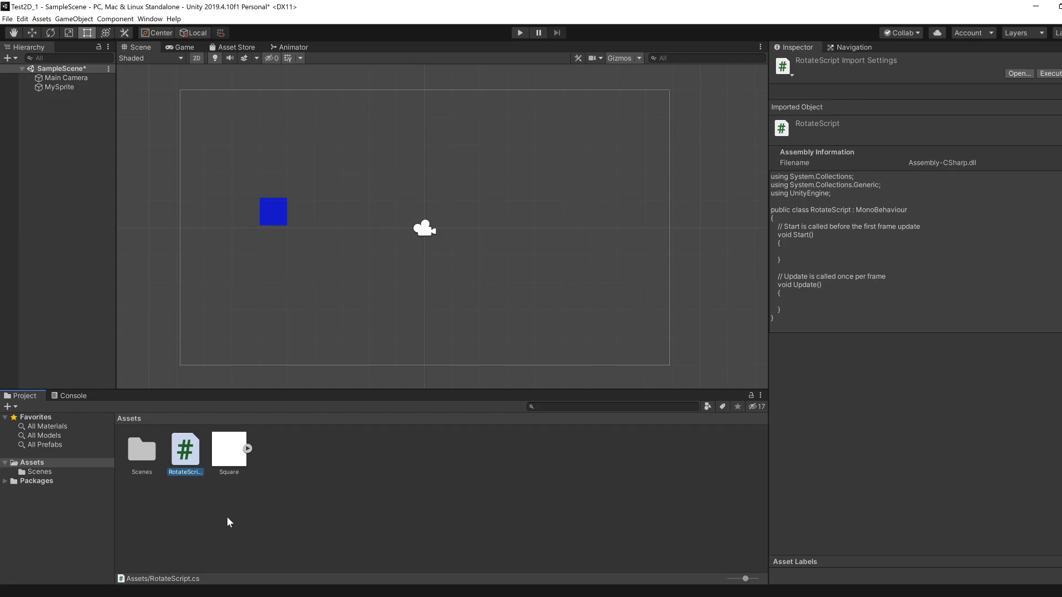
{"action": "left_click", "coordinate": [178, 502]}
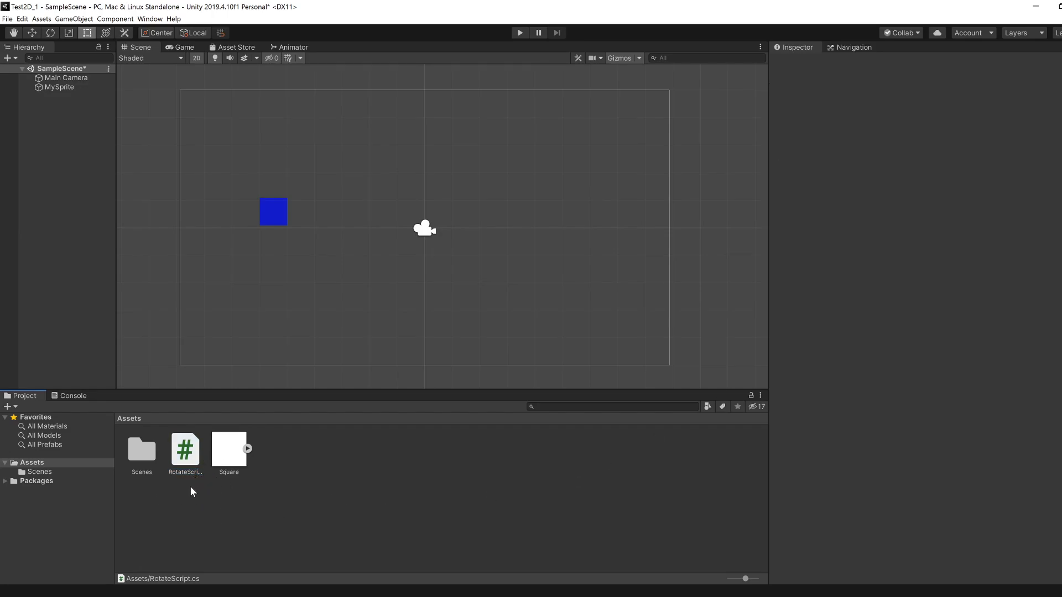
Open RotateScript.cs from the Project panel's Assets in Visual Studio
{"action": "double_click", "coordinate": [185, 459]}
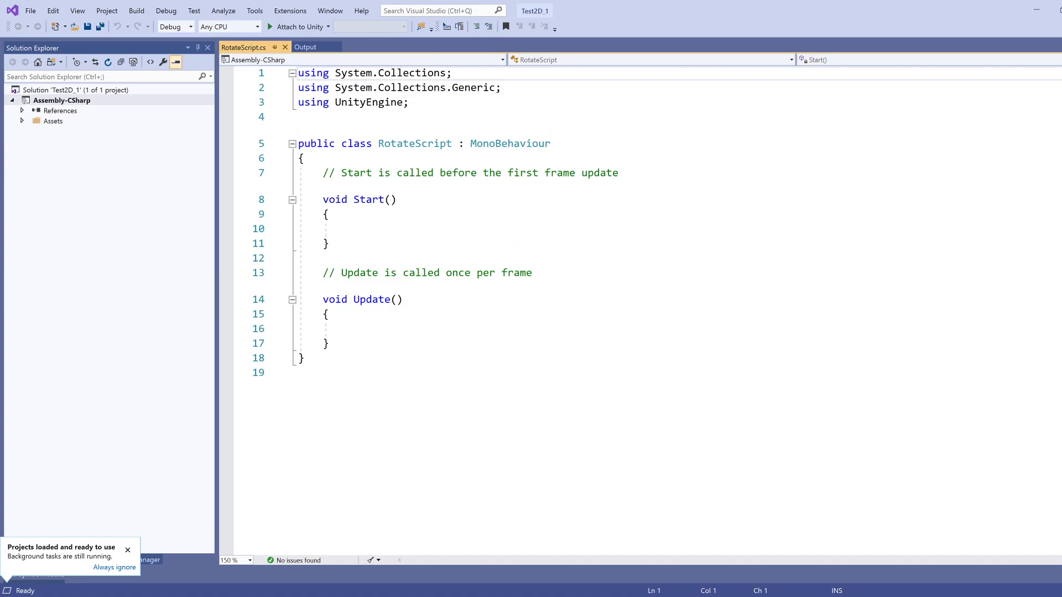
Close the 'Projects loaded' notification and place the cursor on the empty line inside Update()
{"action": "left_click", "coordinate": [128, 551]}
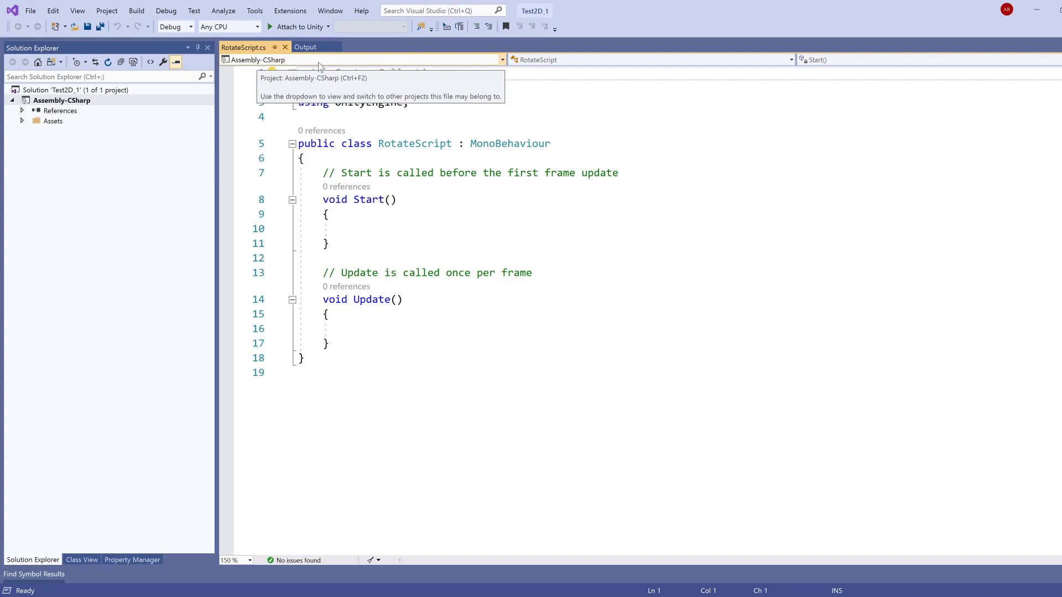
{"action": "left_click", "coordinate": [329, 243]}
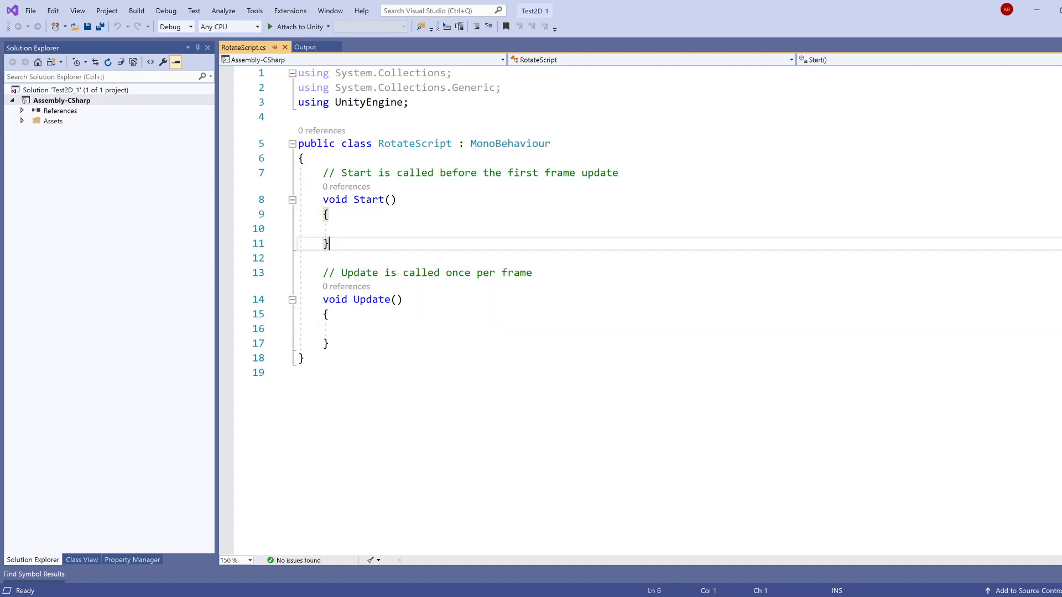
{"action": "left_click", "coordinate": [347, 328]}
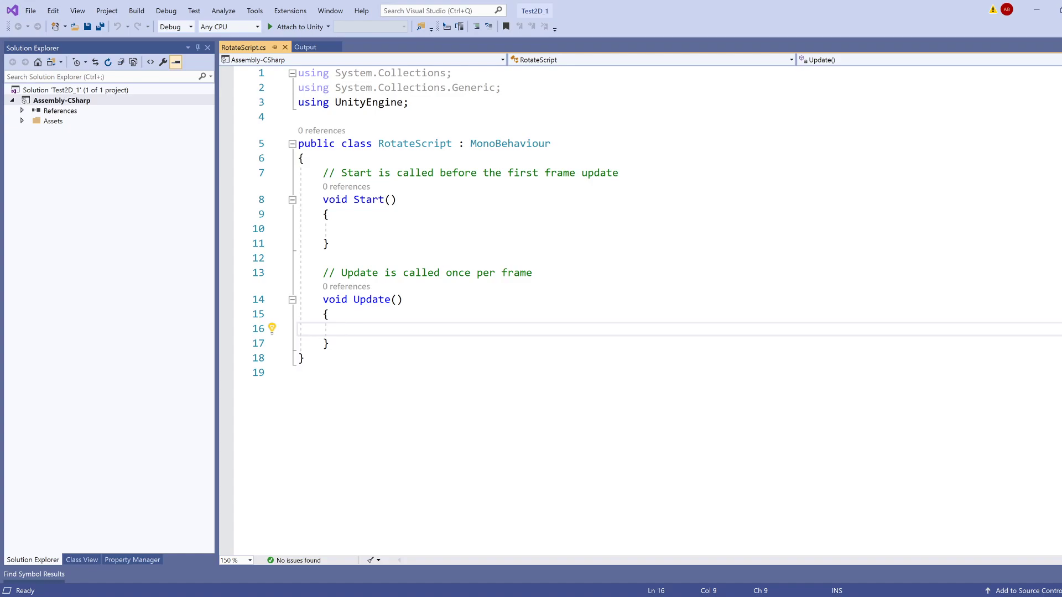
Write gameObject.transform.Rotate(); inside Update() with IntelliSense completions
{"action": "type", "text": "game"}
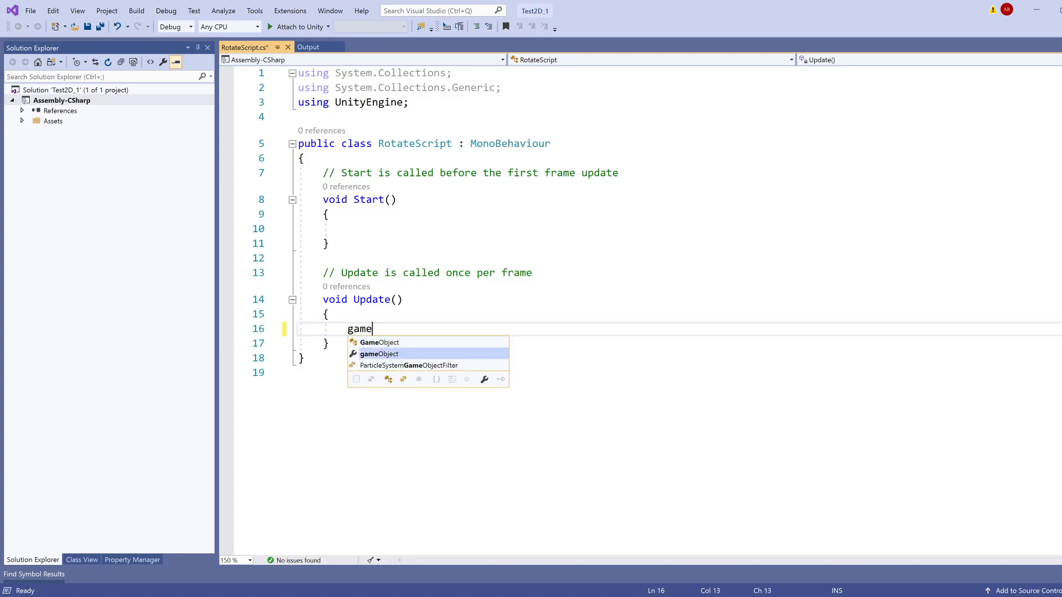
{"action": "key", "text": "Tab"}
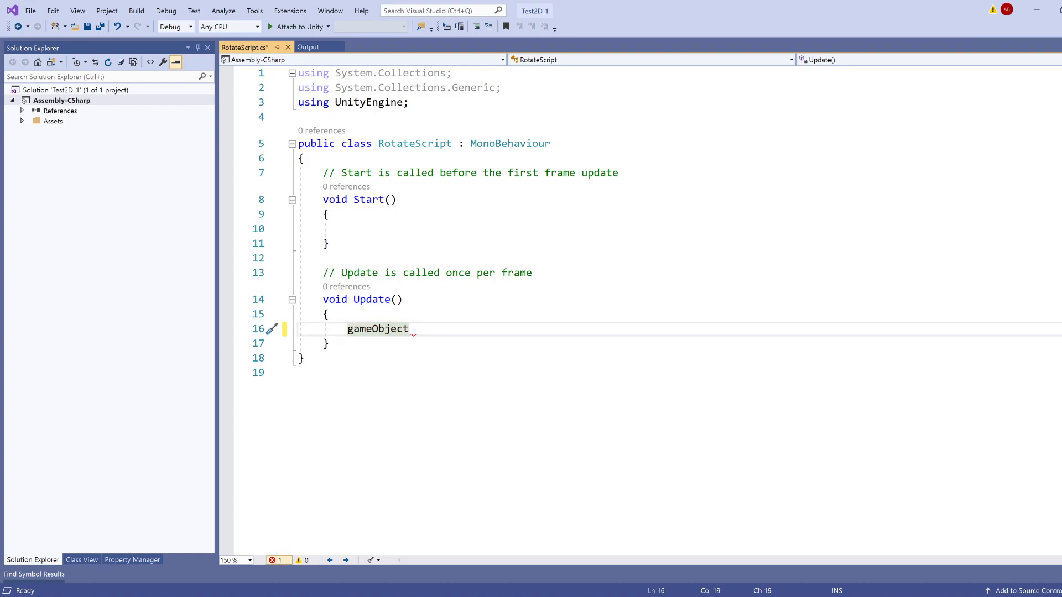
{"action": "left_click_drag", "start_coordinate": [379, 143], "coordinate": [458, 143]}
{"action": "left_click", "coordinate": [409, 328]}
{"action": "type", "text": "."}
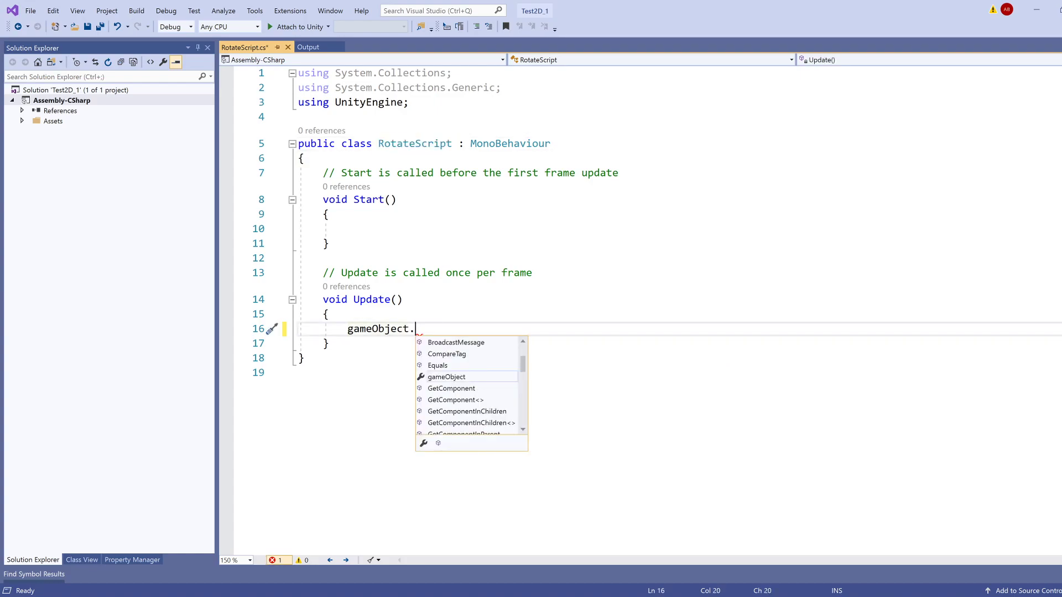
{"action": "type", "text": "tr"}
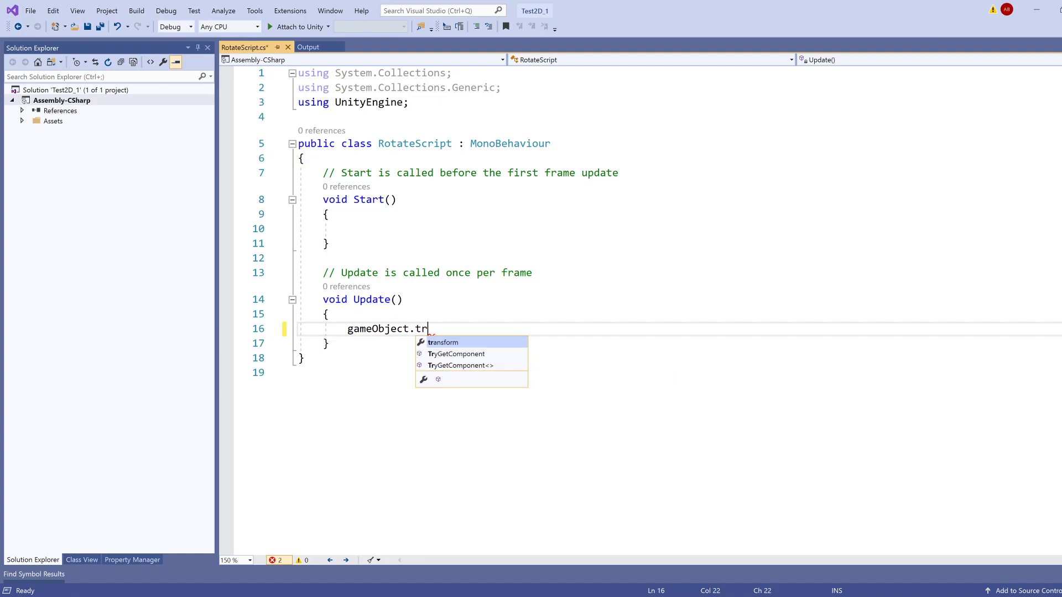
{"action": "type", "text": "ansform.R"}
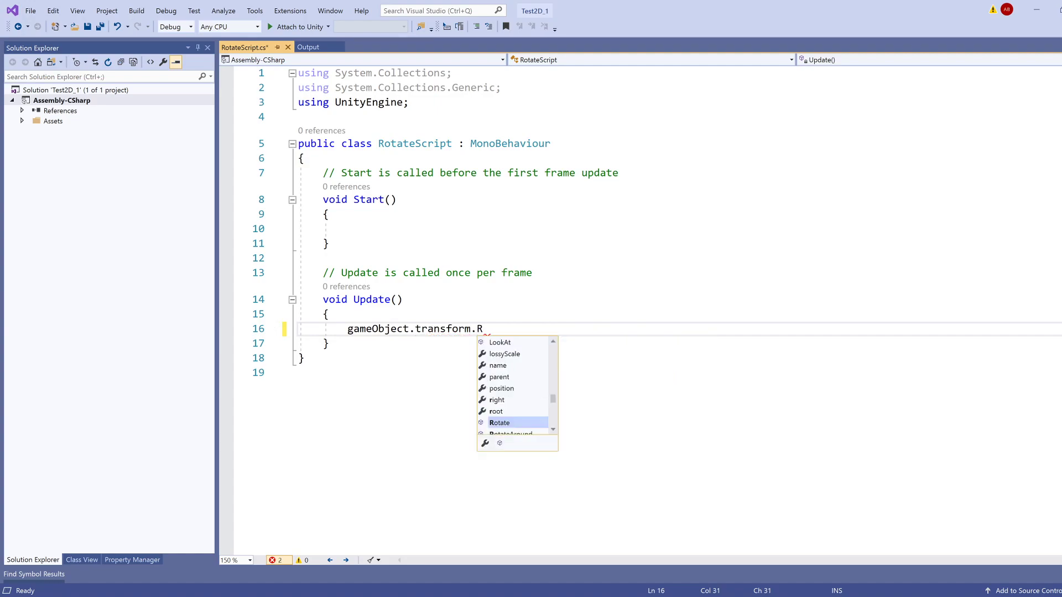
{"action": "key", "text": "Tab"}
{"action": "type", "text": "();"}
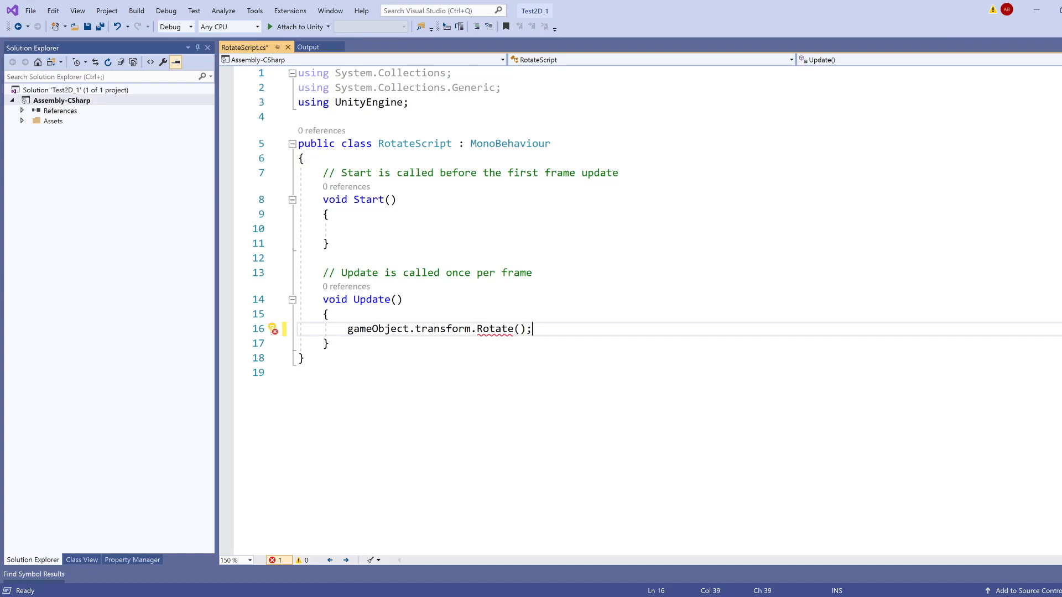
Check the word transform on line 16, then return to the Unity editor
{"action": "double_click", "coordinate": [437, 330]}
{"action": "left_click", "coordinate": [328, 343]}
{"action": "left_click", "coordinate": [434, 328]}
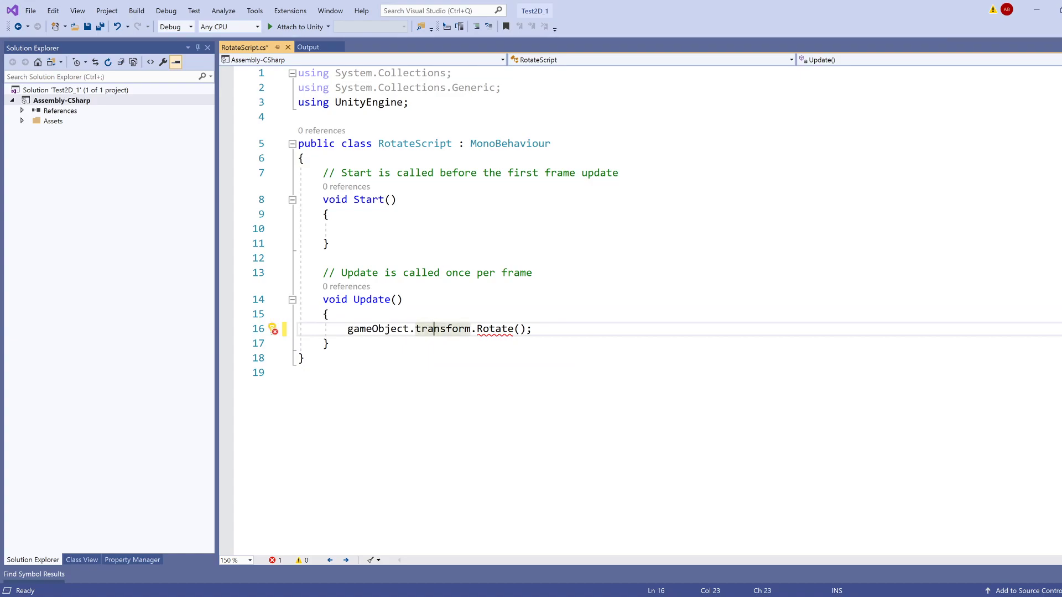
{"action": "key", "text": "alt+Tab"}
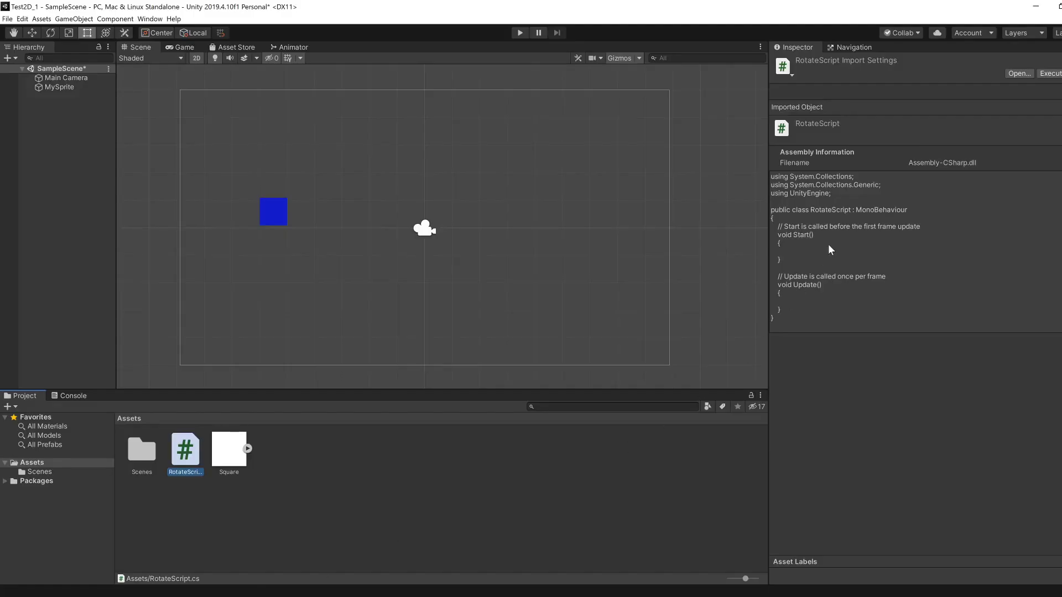
Select the MySprite square in the Scene view
{"action": "left_click", "coordinate": [273, 213]}
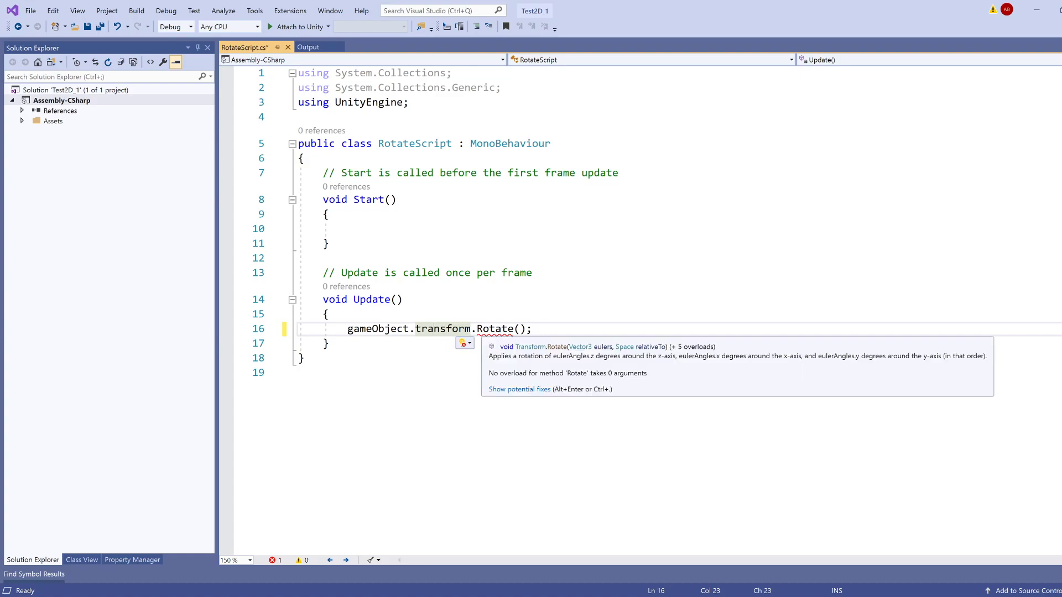
Insert a new Vector3() as the argument inside Rotate's parentheses on line 16
{"action": "left_click", "coordinate": [482, 328]}
{"action": "left_click", "coordinate": [329, 314]}
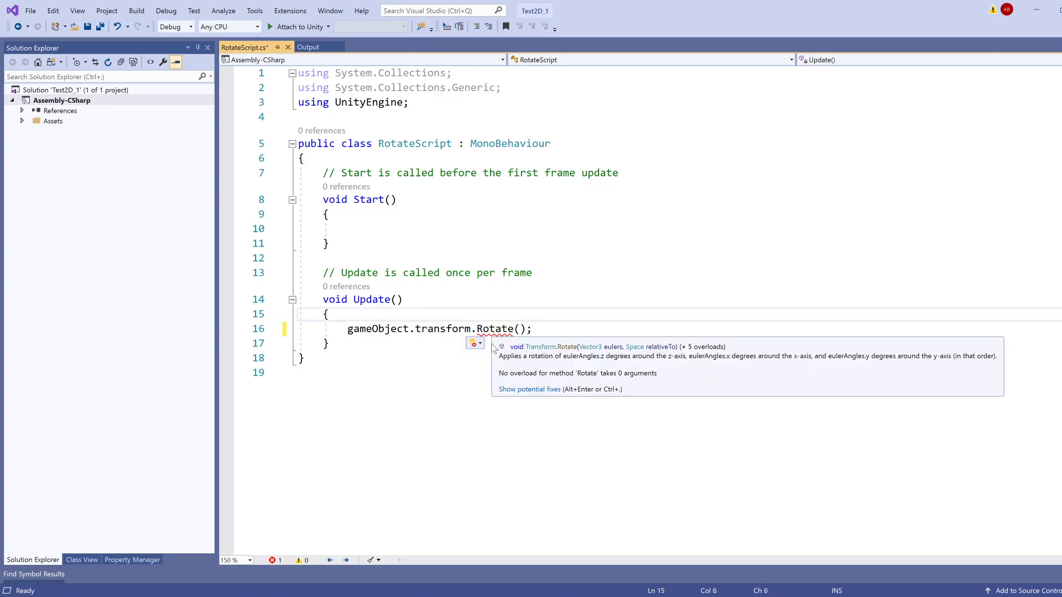
{"action": "left_click", "coordinate": [479, 329]}
{"action": "key", "text": "Up"}
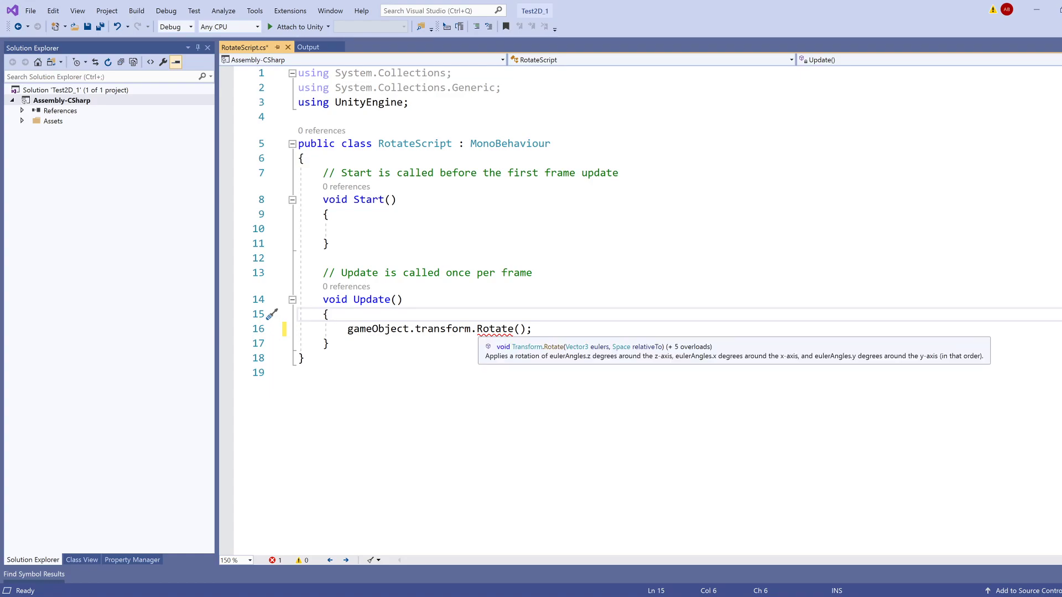
{"action": "key", "text": "Down"}
{"action": "key", "text": "Right"}
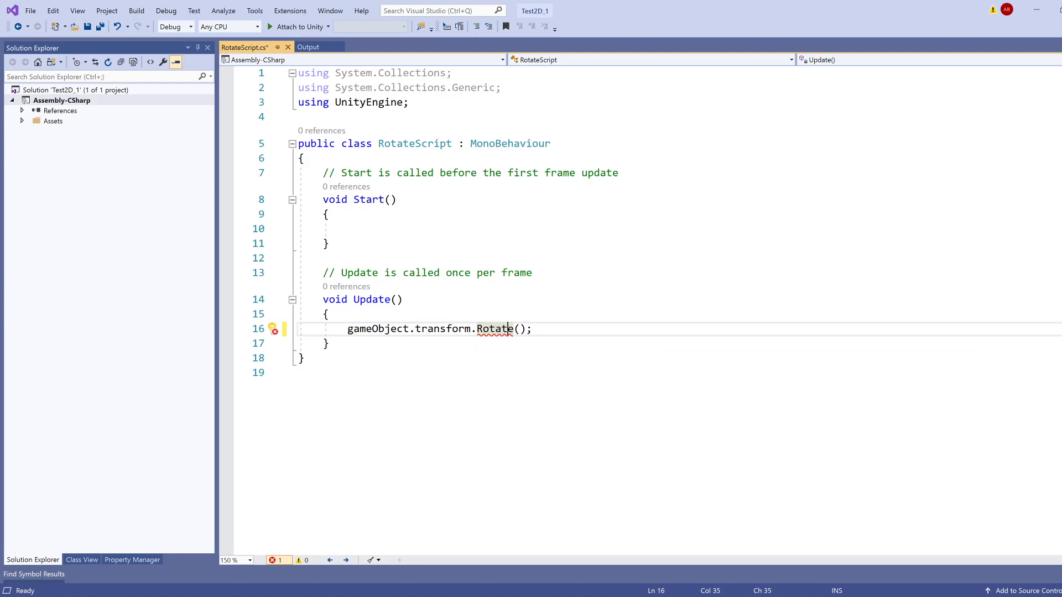
{"action": "left_click", "coordinate": [520, 328]}
{"action": "type", "text": "new V"}
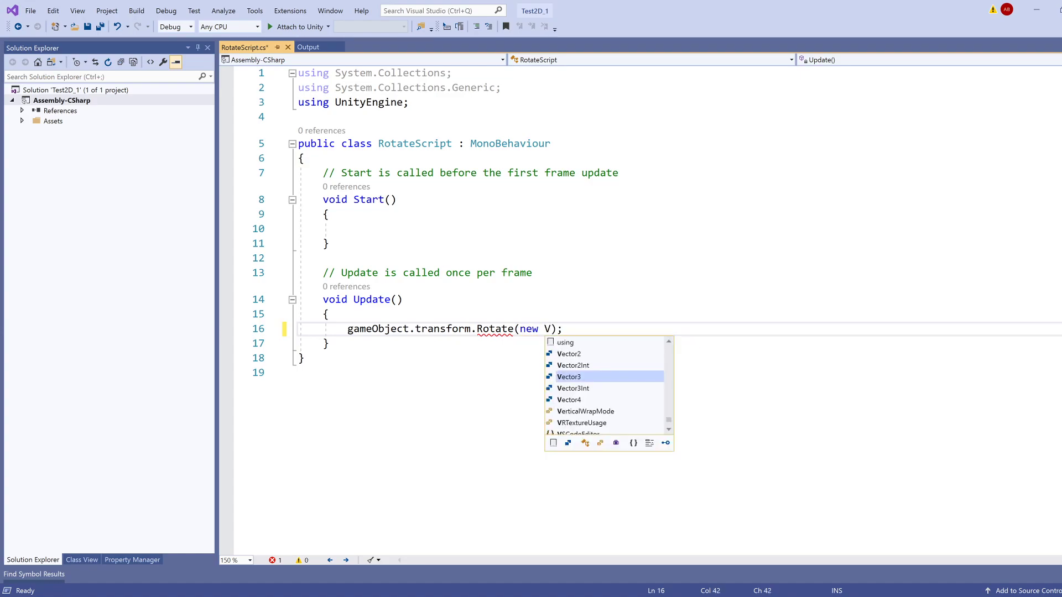
{"action": "type", "text": "e"}
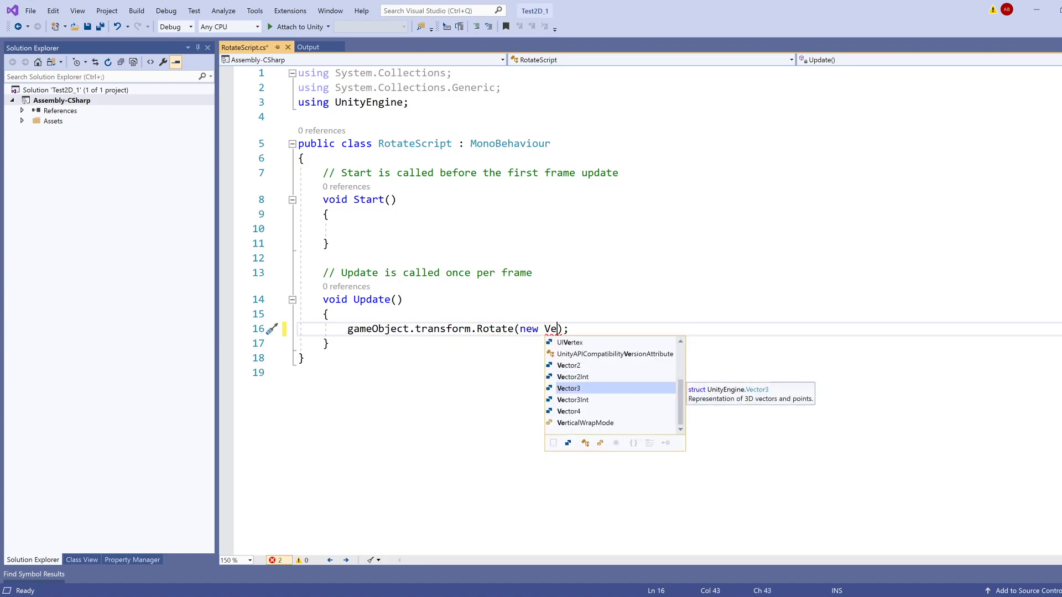
{"action": "key", "text": "Tab"}
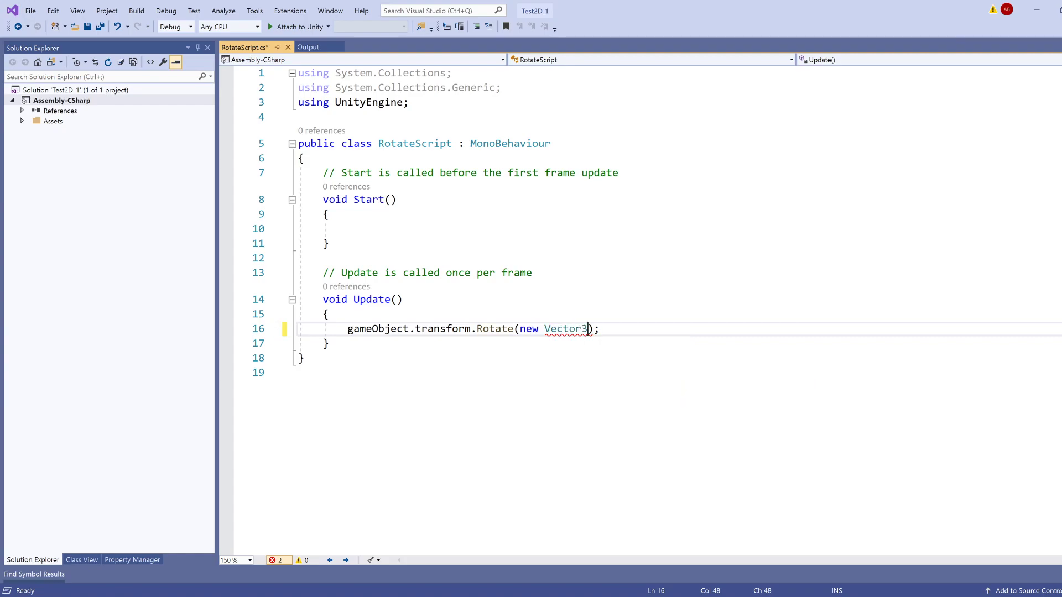
{"action": "type", "text": "()"}
{"action": "key", "text": "Left"}
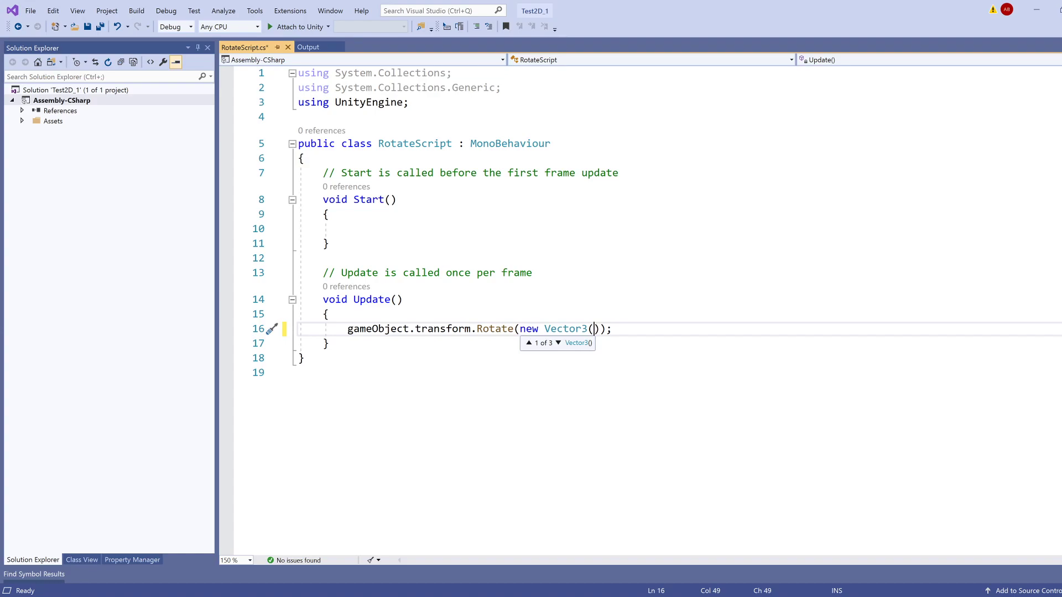
Fill the Vector3 with 0f, 0f, 60 * Time.deltaTime, close the call and save
{"action": "type", "text": "0"}
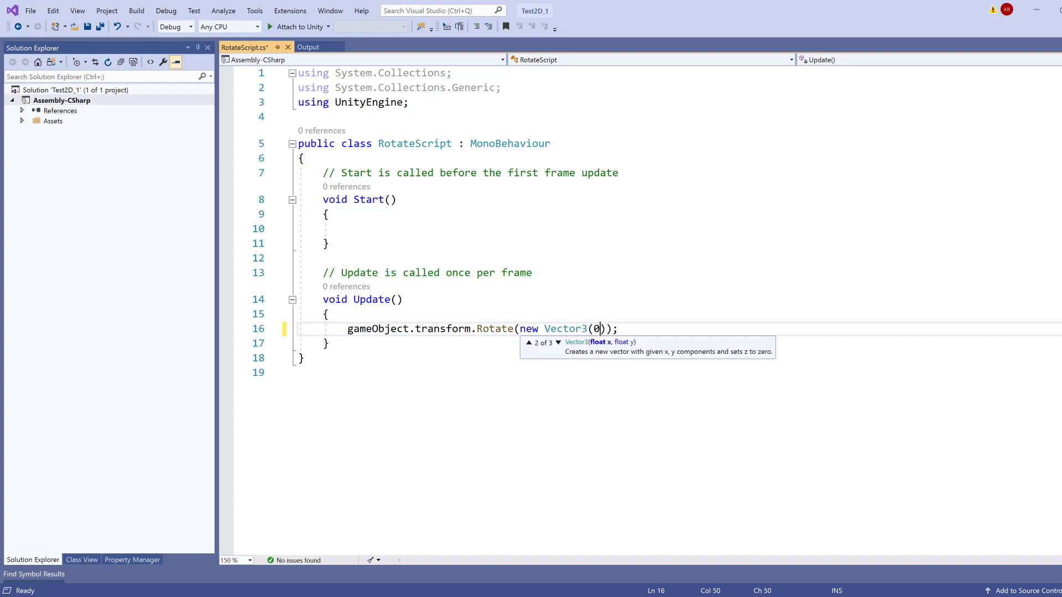
{"action": "type", "text": "f, "}
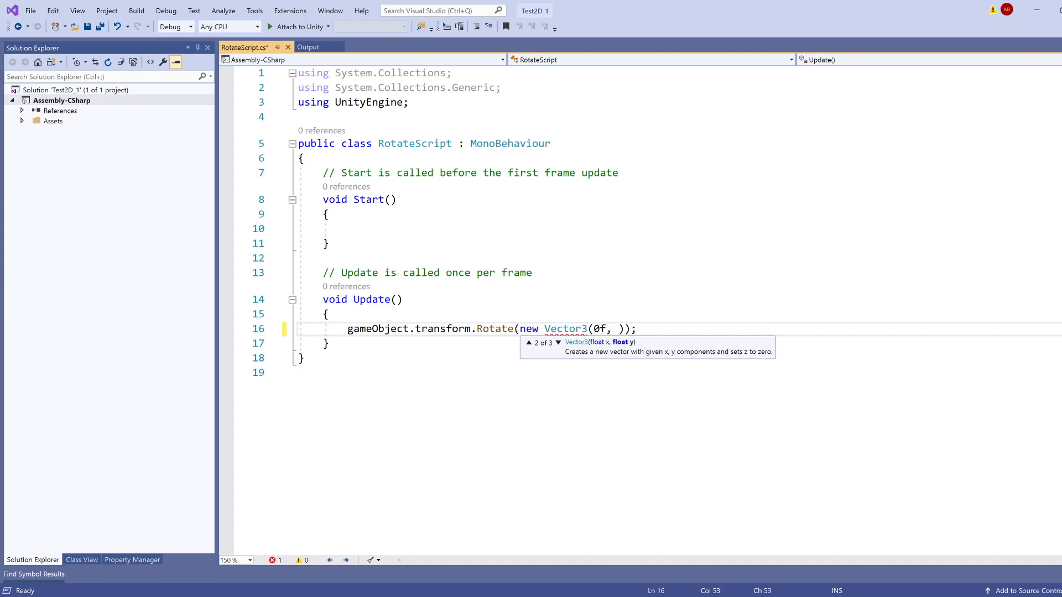
{"action": "type", "text": "0f,"}
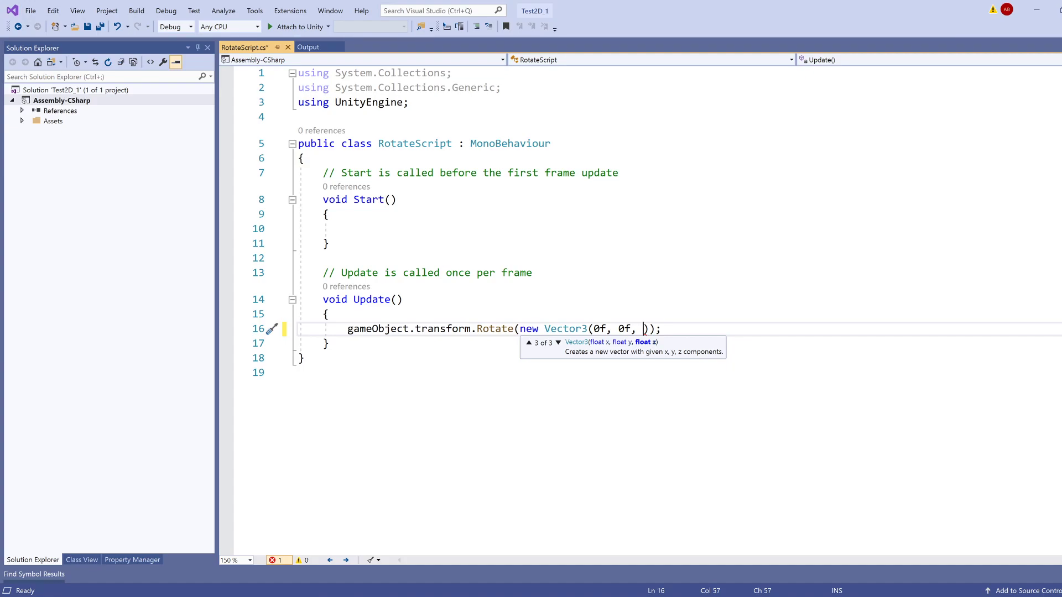
{"action": "type", "text": "60 * Ti"}
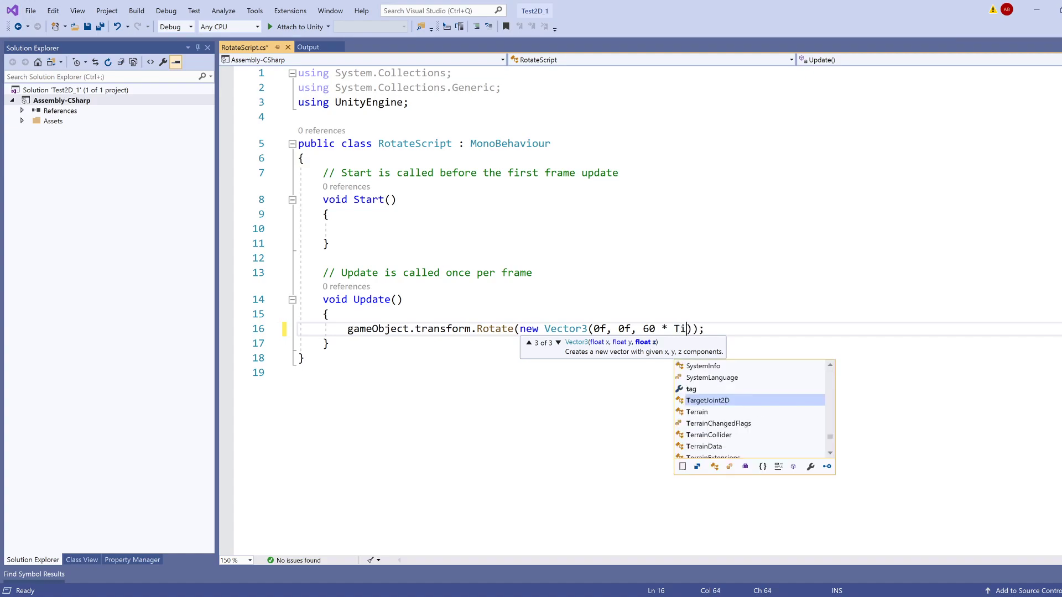
{"action": "type", "text": "me."}
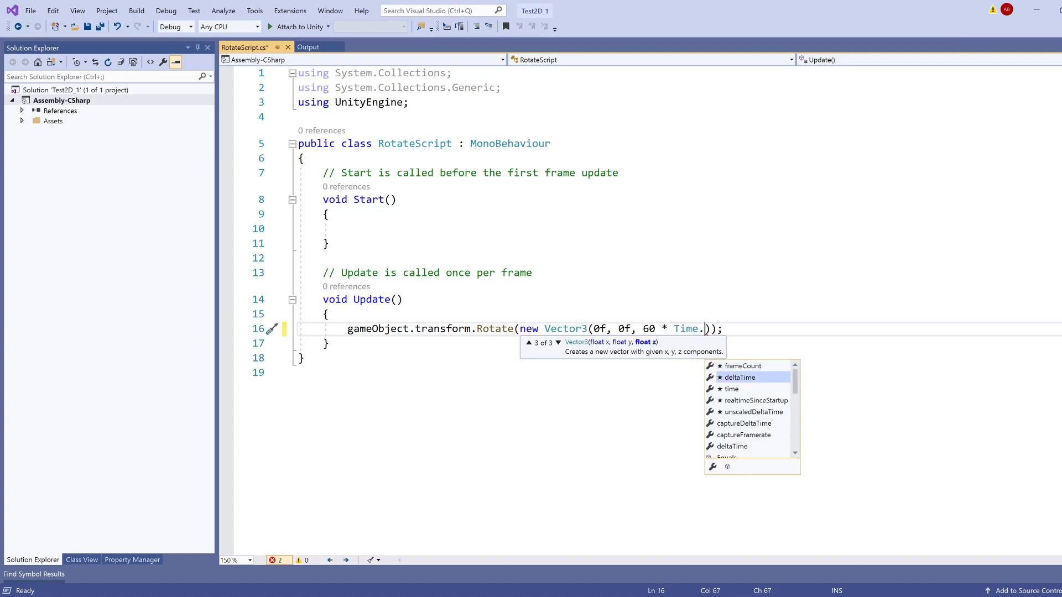
{"action": "key", "text": "Tab"}
{"action": "type", "text": "));"}
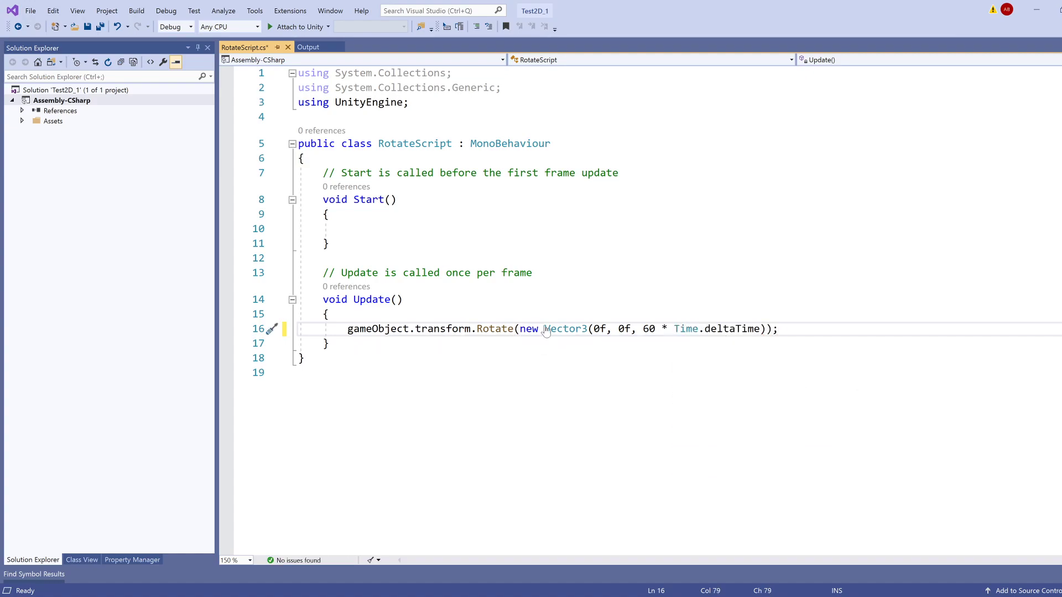
{"action": "key", "text": "ctrl+s"}
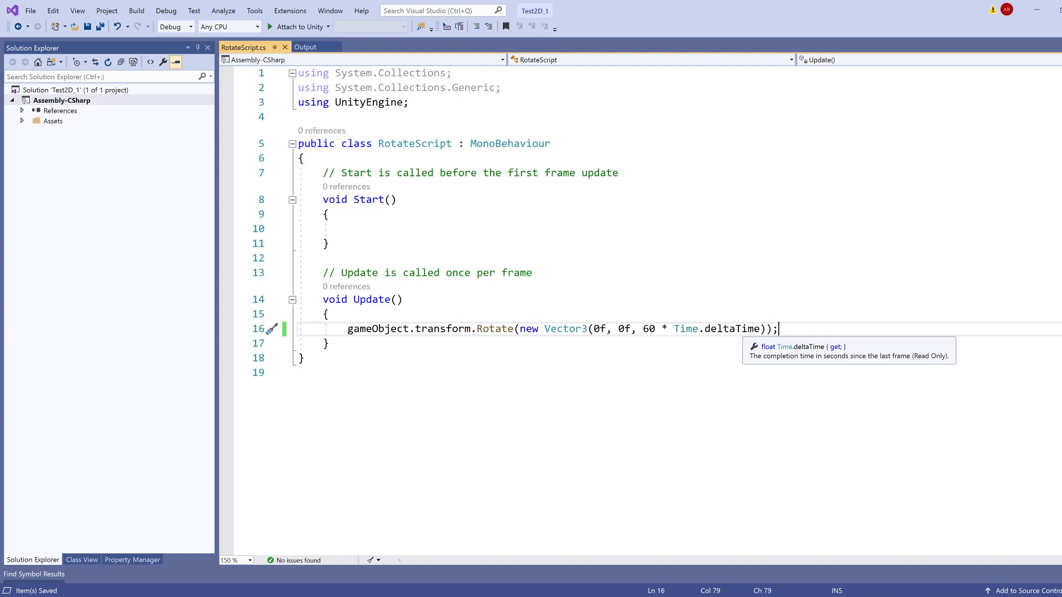
{"action": "left_click", "coordinate": [735, 328]}
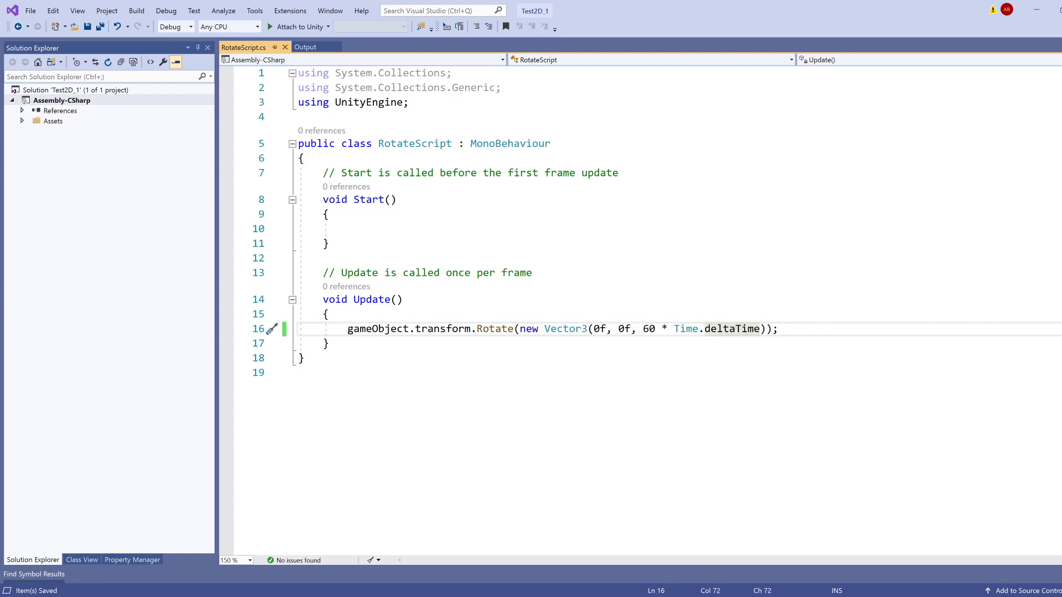
{"action": "double_click", "coordinate": [730, 328]}
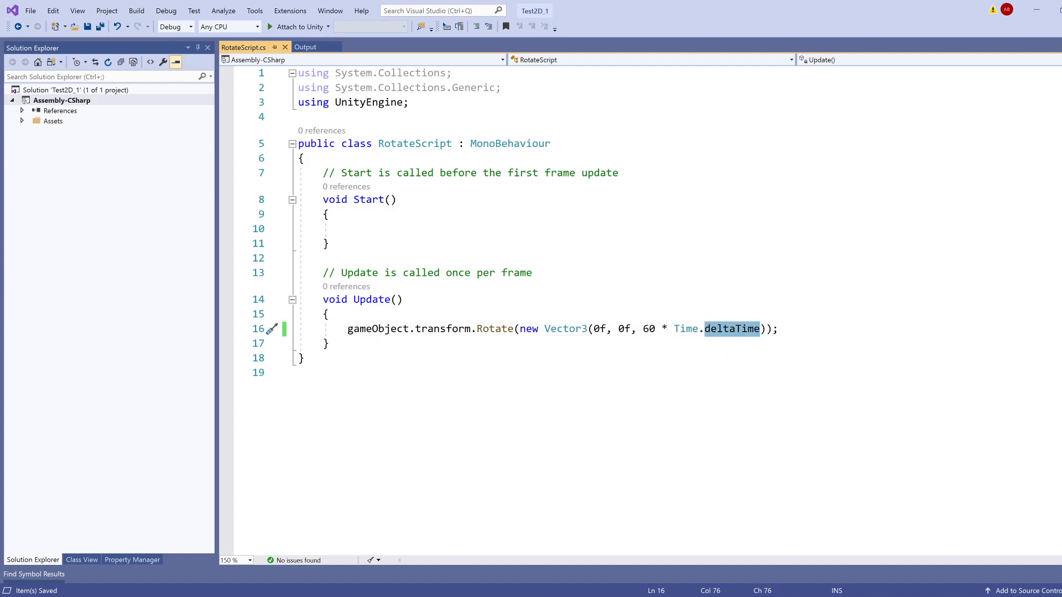
{"action": "type", "text": "ti"}
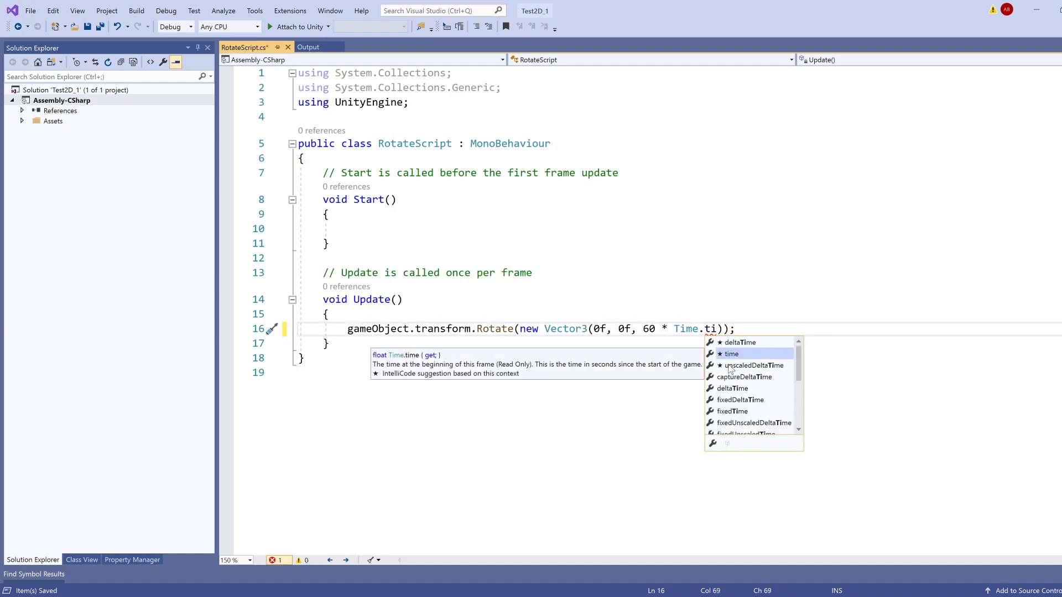
{"action": "double_click", "coordinate": [735, 343]}
{"action": "double_click", "coordinate": [651, 328]}
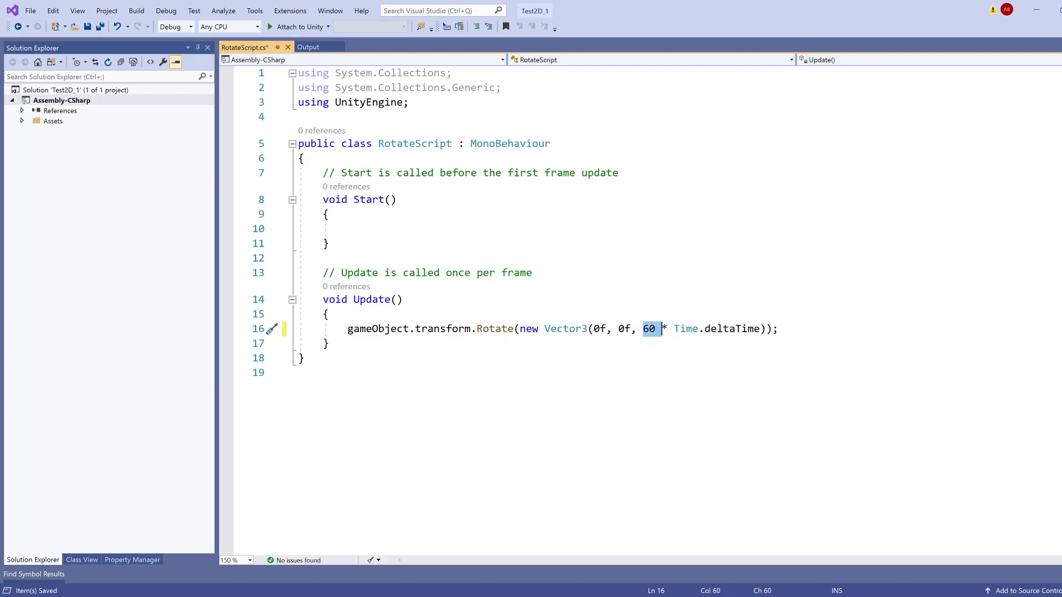
{"action": "key", "text": "Down"}
{"action": "key", "text": "Up"}
{"action": "key", "text": "Up"}
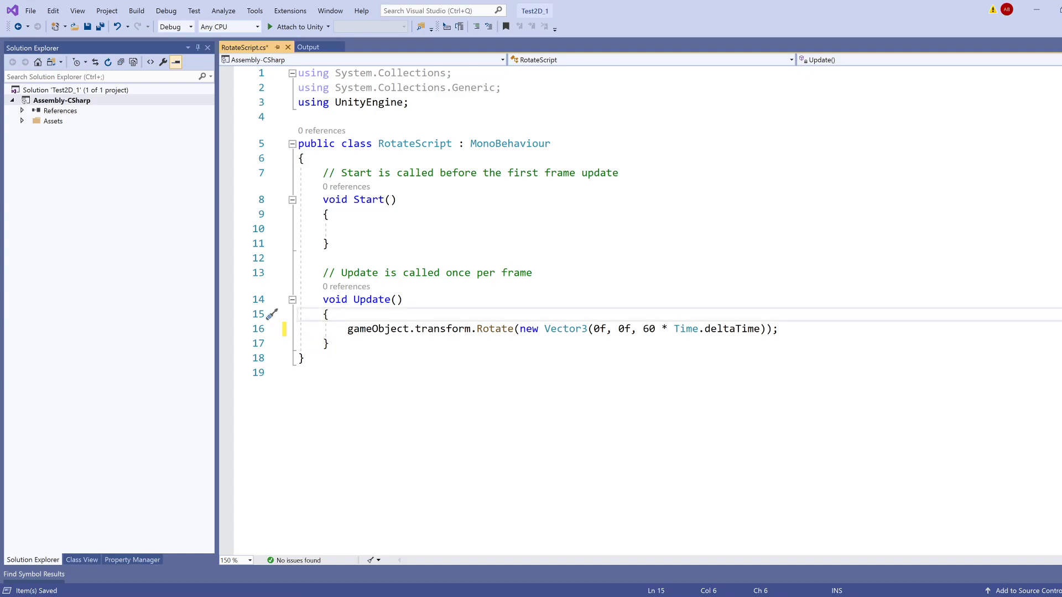
{"action": "key", "text": "Return"}
{"action": "key", "text": "Tab"}
{"action": "type", "text": "// "}
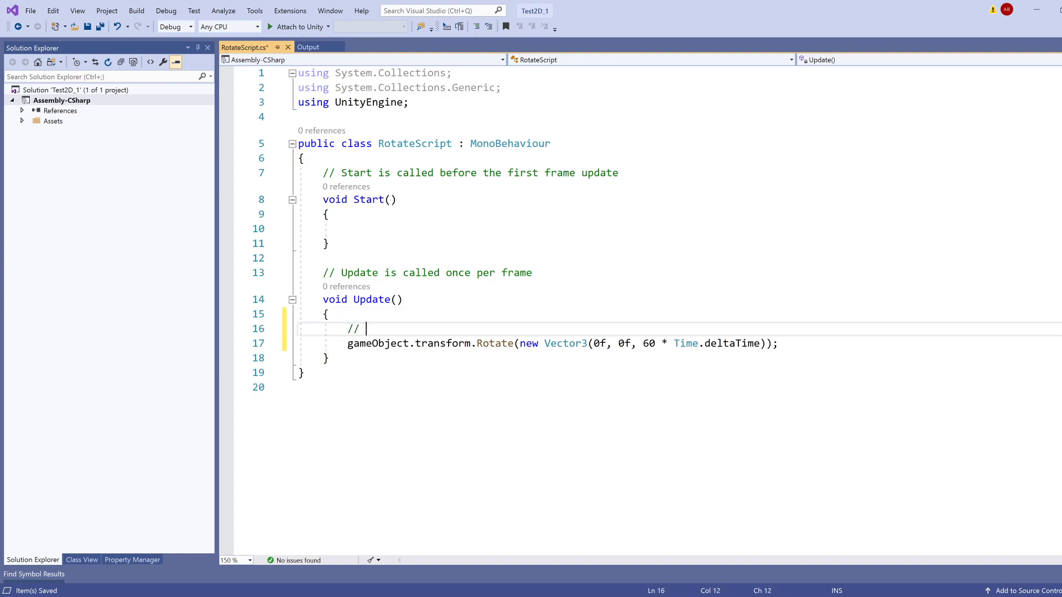
{"action": "type", "text": "60 * tpf"}
{"action": "key", "text": "shift+Up"}
{"action": "key", "text": "BackSpace"}
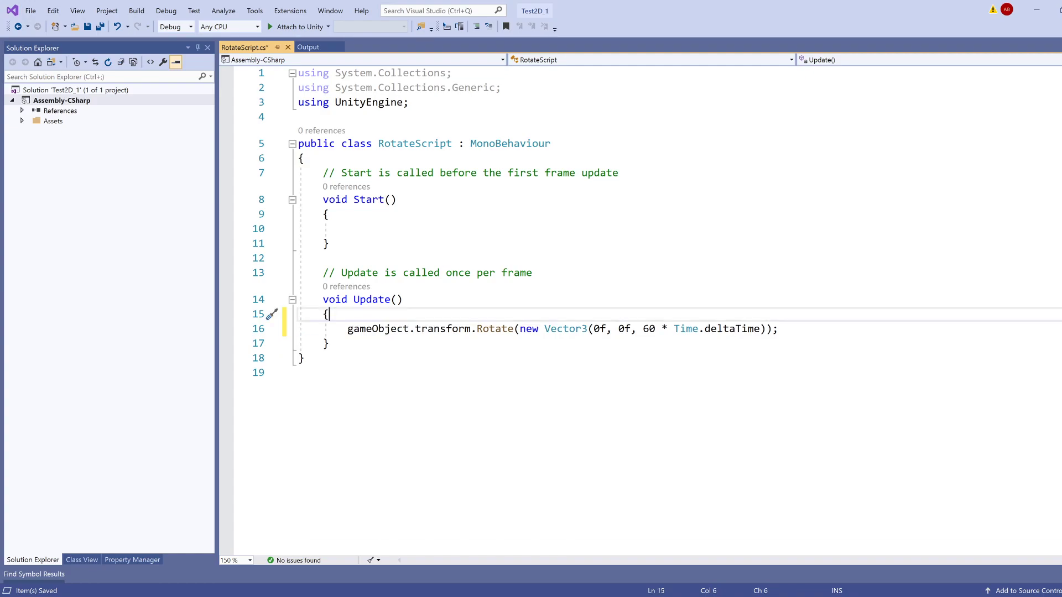
{"action": "key", "text": "ctrl+s"}
{"action": "left_click", "coordinate": [501, 328]}
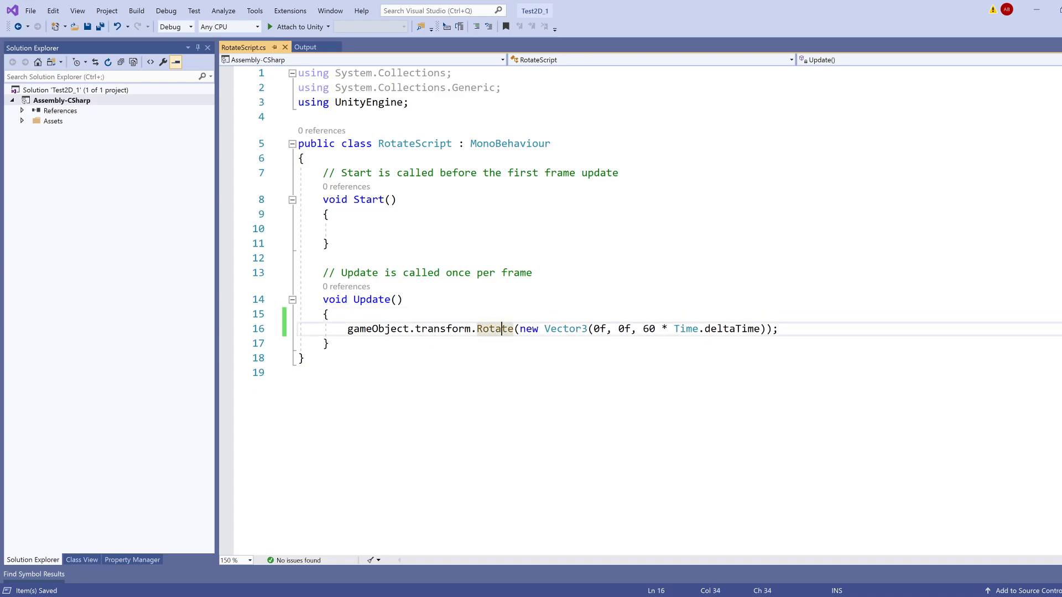
{"action": "left_click", "coordinate": [348, 328]}
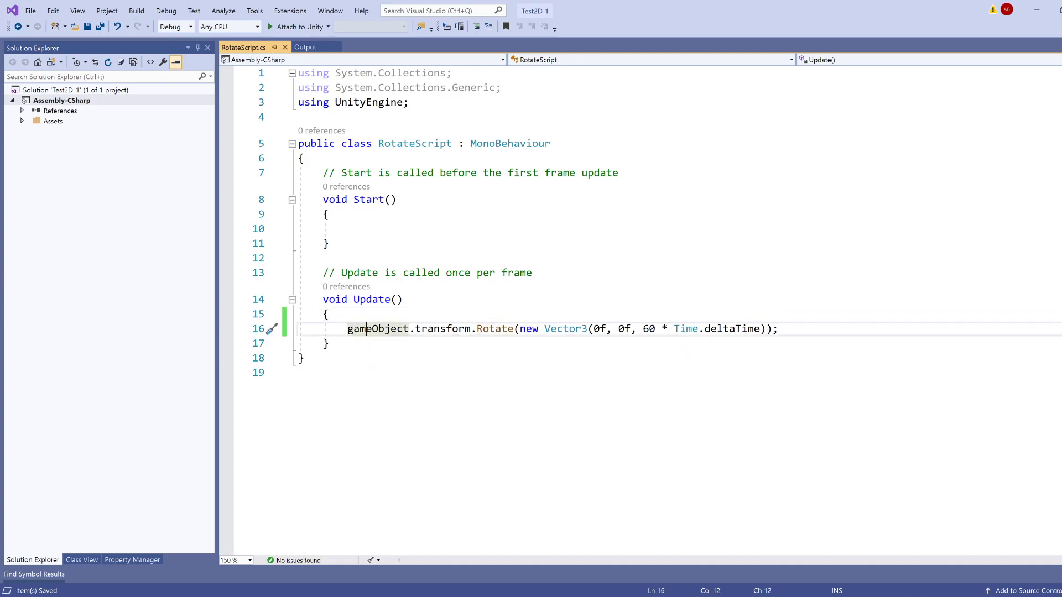
{"action": "left_click", "coordinate": [594, 328]}
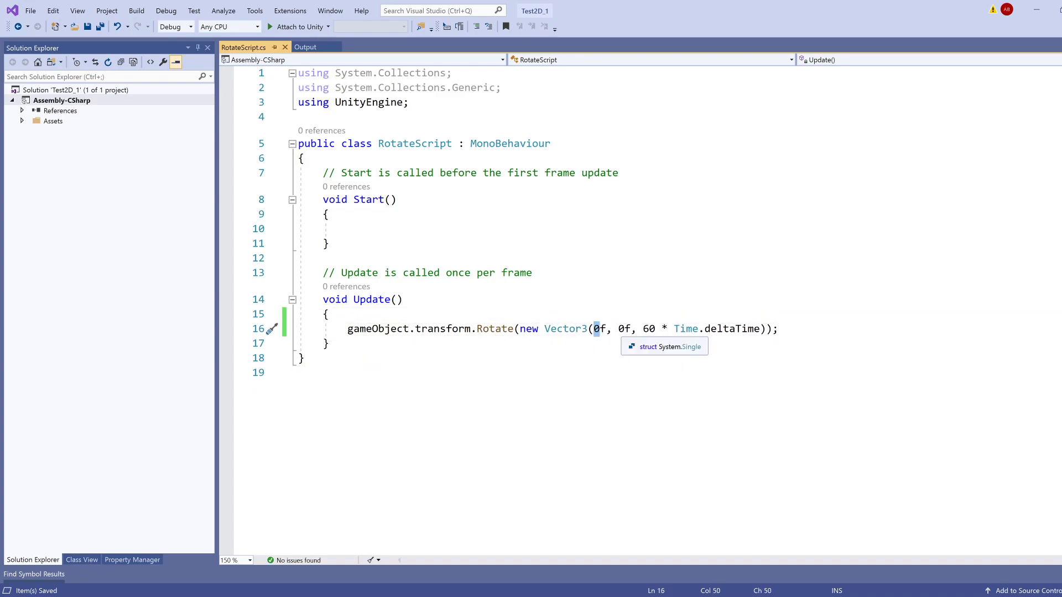
{"action": "left_click", "coordinate": [619, 328]}
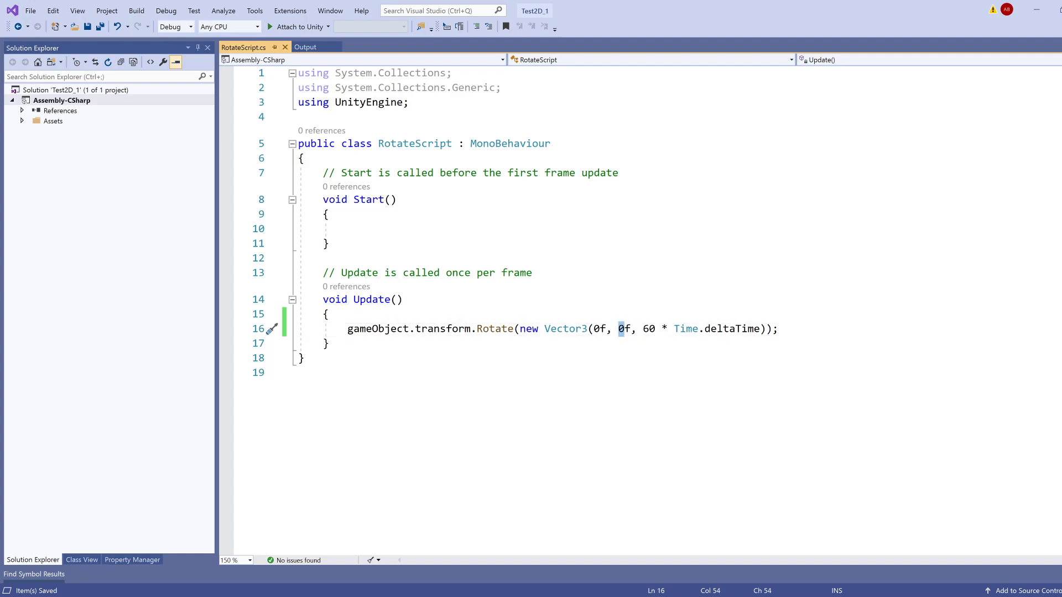
{"action": "mouse_move", "coordinate": [643, 328]}
{"action": "left_mouse_down"}
{"action": "mouse_move", "coordinate": [761, 328]}
{"action": "mouse_move", "coordinate": [643, 328]}
{"action": "left_mouse_up"}
{"action": "key", "text": "Up"}
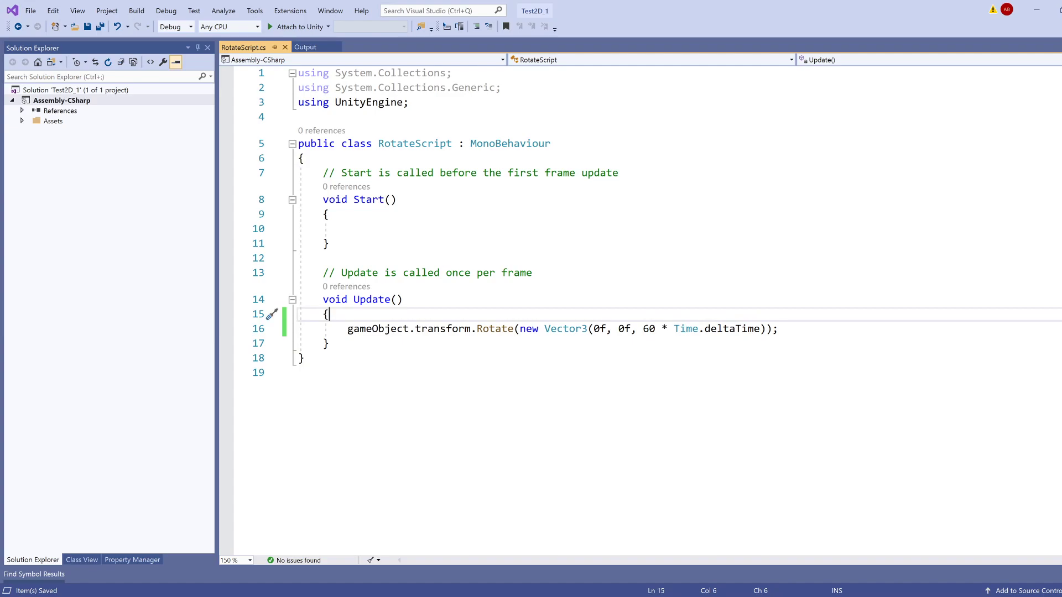
{"action": "mouse_move", "coordinate": [212, 594]}
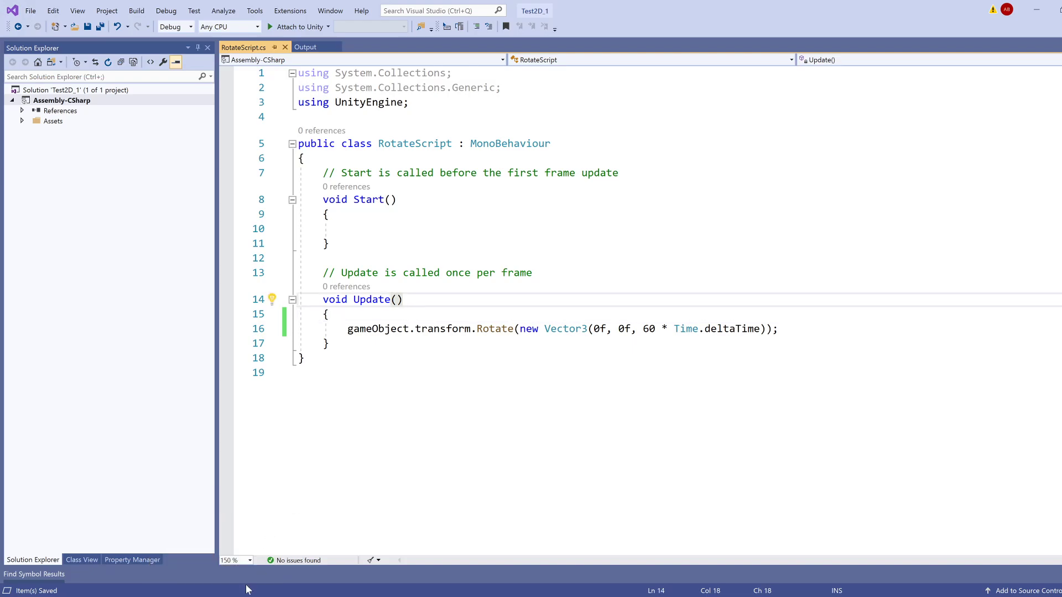
Select MySprite and add the Rotate Script component by searching 'Rotate' in Add Component
{"action": "left_click", "coordinate": [246, 595]}
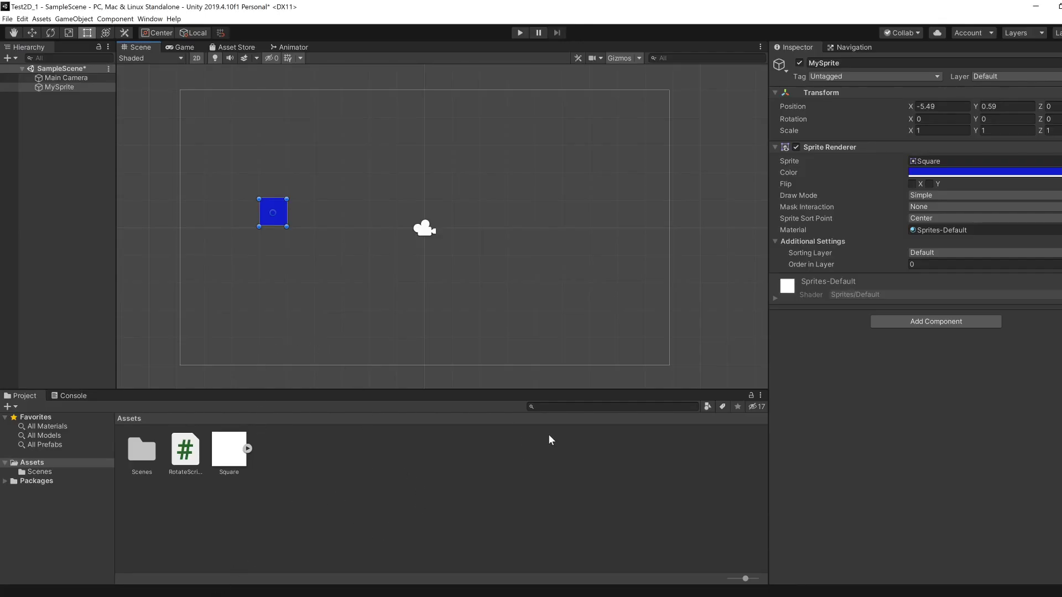
{"action": "left_click", "coordinate": [185, 449]}
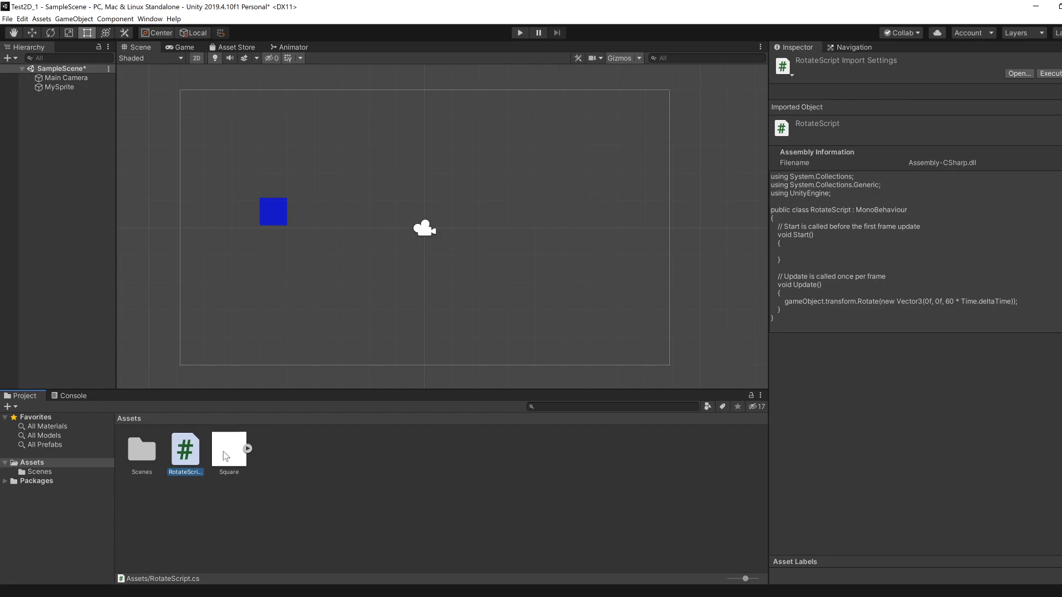
{"action": "left_click", "coordinate": [275, 209]}
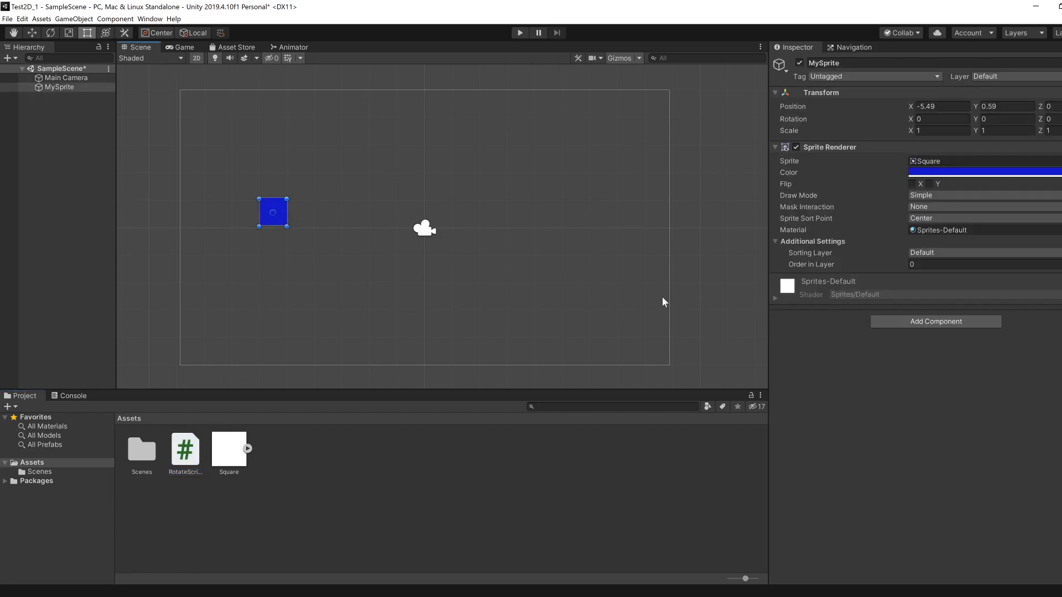
{"action": "left_click", "coordinate": [899, 323]}
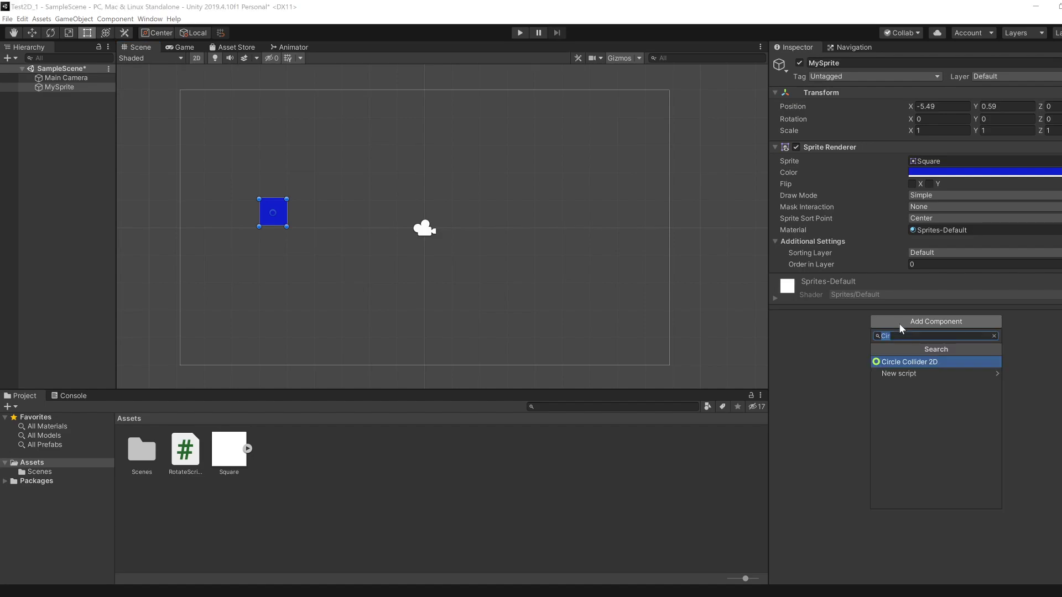
{"action": "type", "text": "Rotate"}
{"action": "key", "text": "Return"}
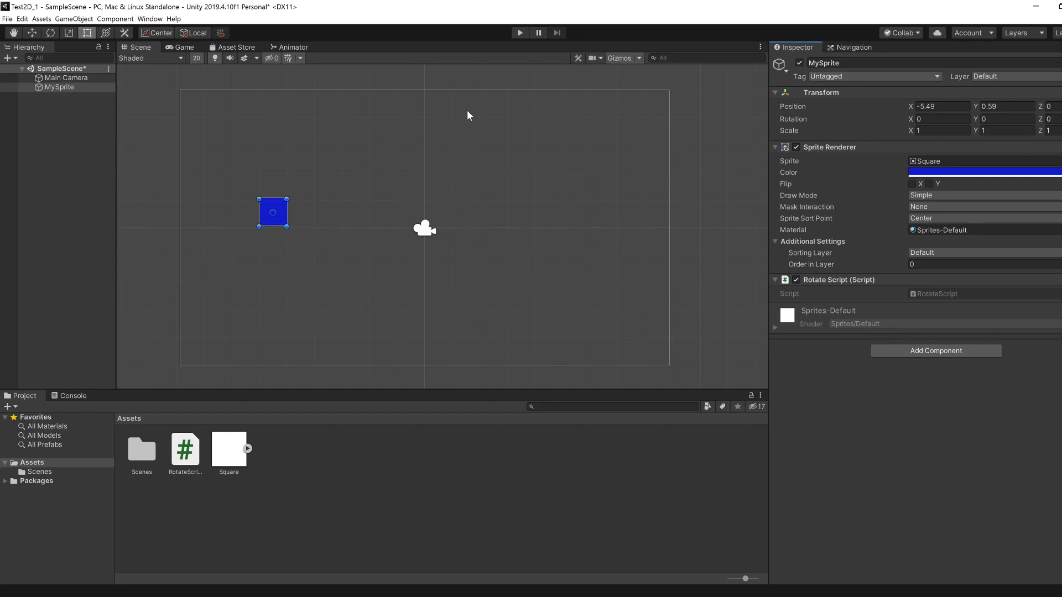
Test-play the scene, set the Sprite Renderer colour to green (12CA19), and play again
{"action": "left_click", "coordinate": [519, 33]}
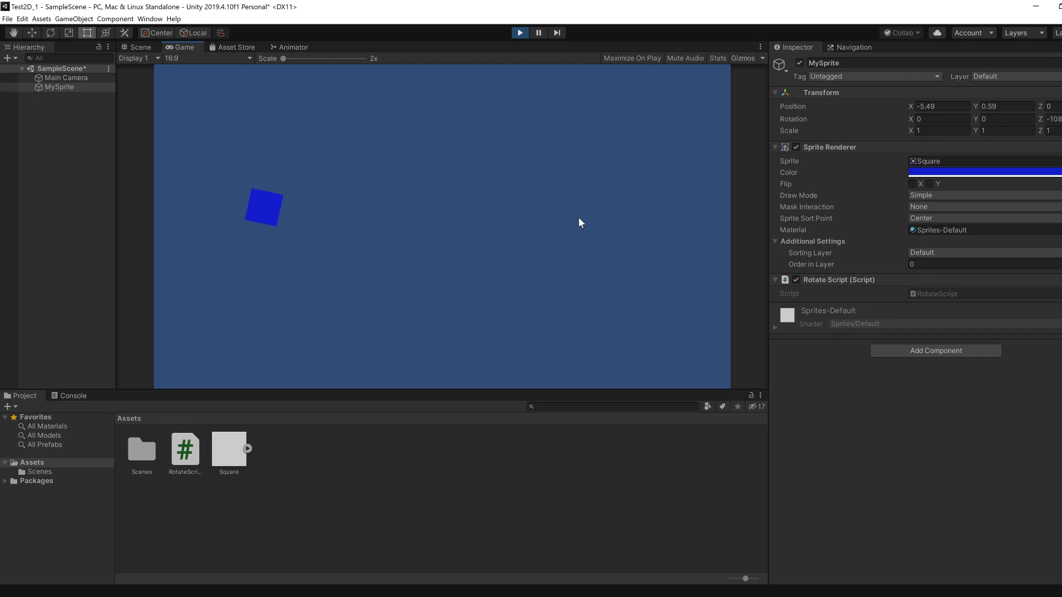
{"action": "left_click", "coordinate": [520, 33]}
{"action": "left_click", "coordinate": [973, 172]}
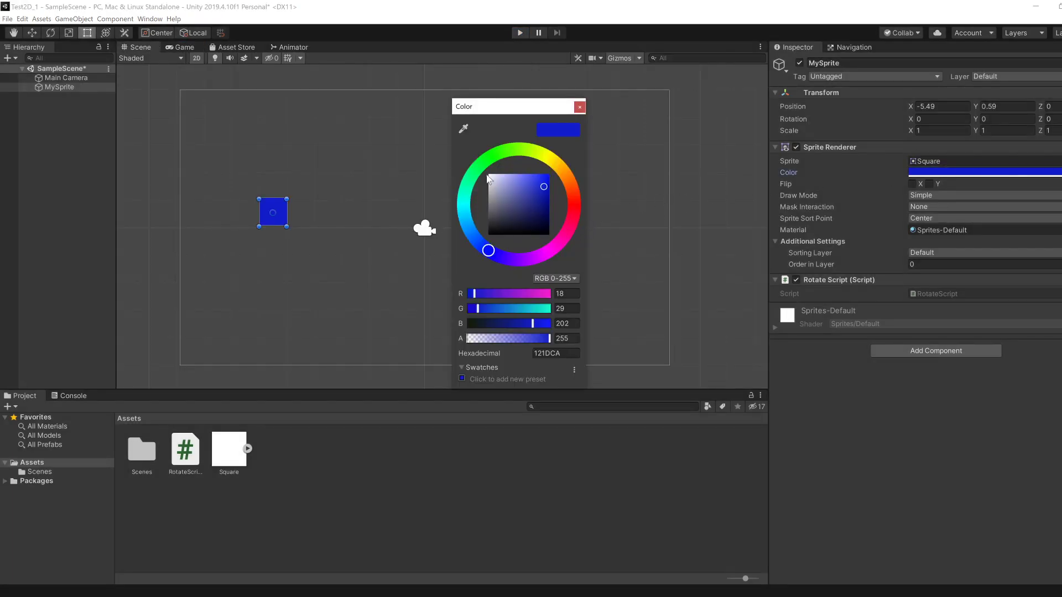
{"action": "left_click", "coordinate": [489, 158]}
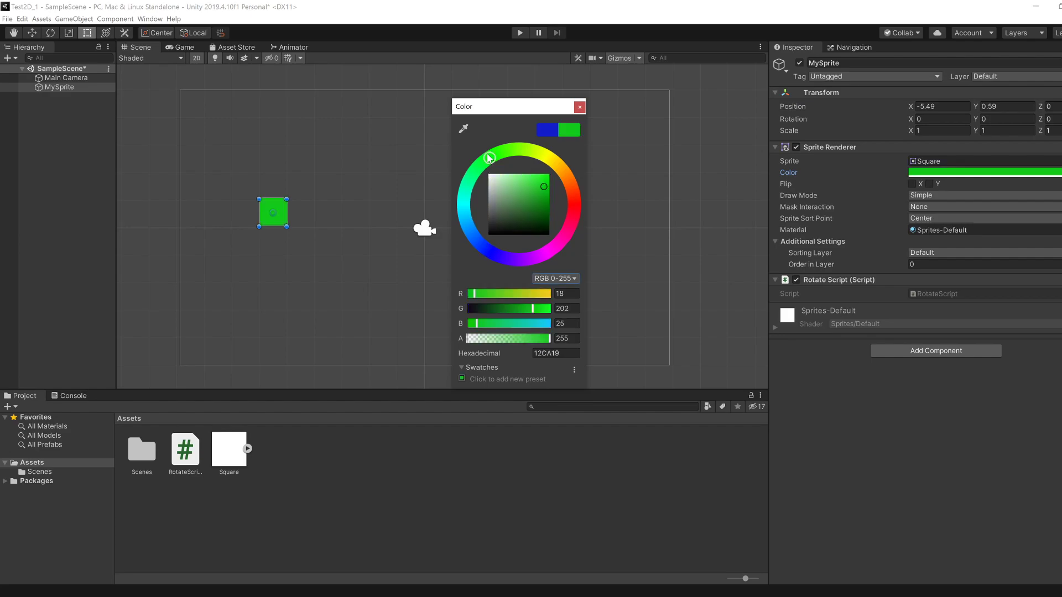
{"action": "left_click", "coordinate": [578, 107]}
{"action": "left_click", "coordinate": [519, 33]}
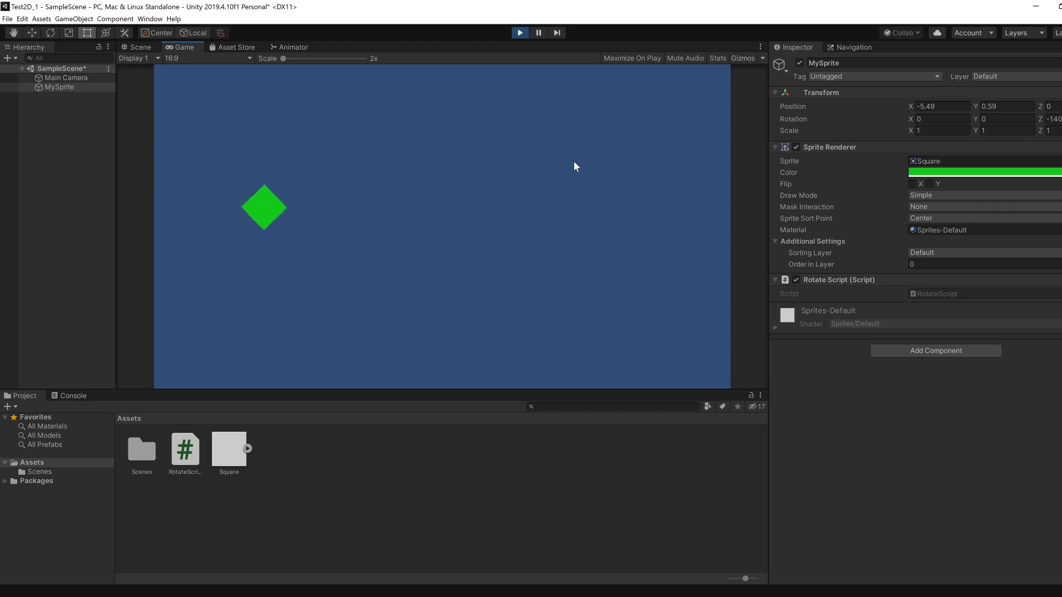
Exit Play mode, view the RotateScript asset, then reselect MySprite in the Hierarchy
{"action": "left_click", "coordinate": [520, 34]}
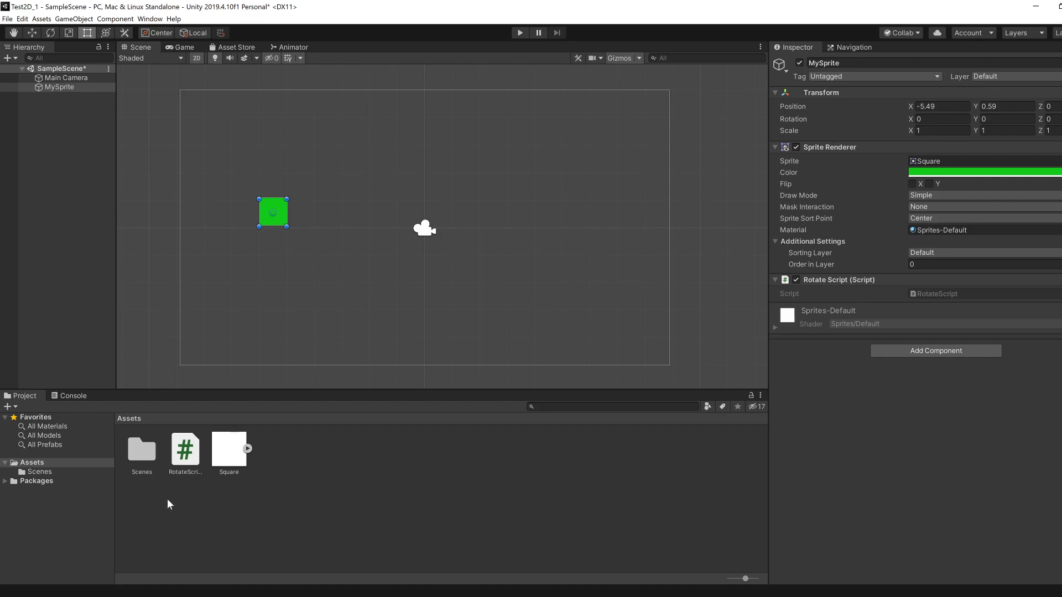
{"action": "left_click", "coordinate": [198, 461]}
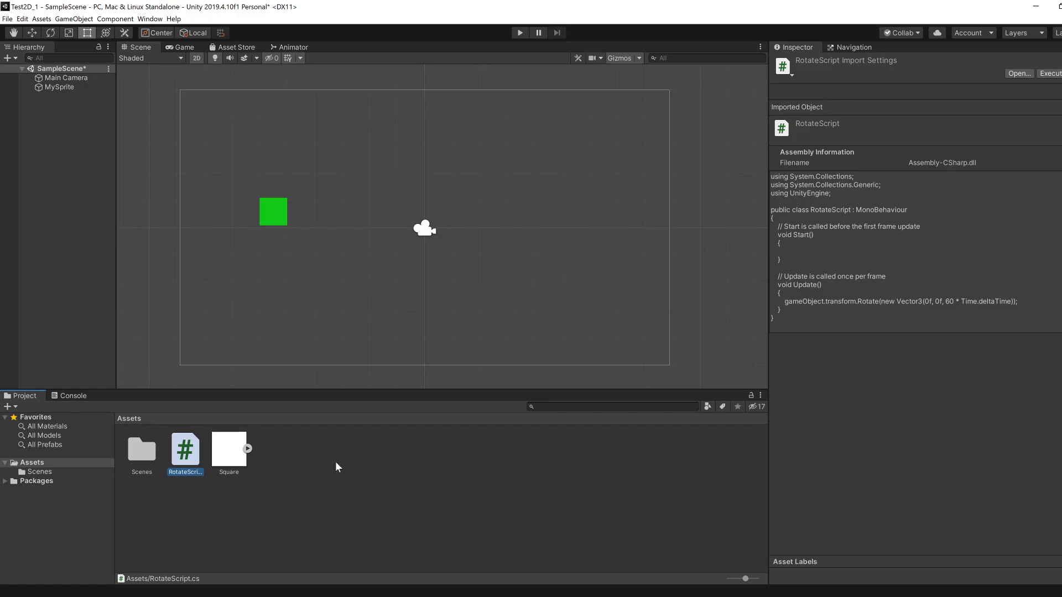
{"action": "left_click", "coordinate": [65, 88]}
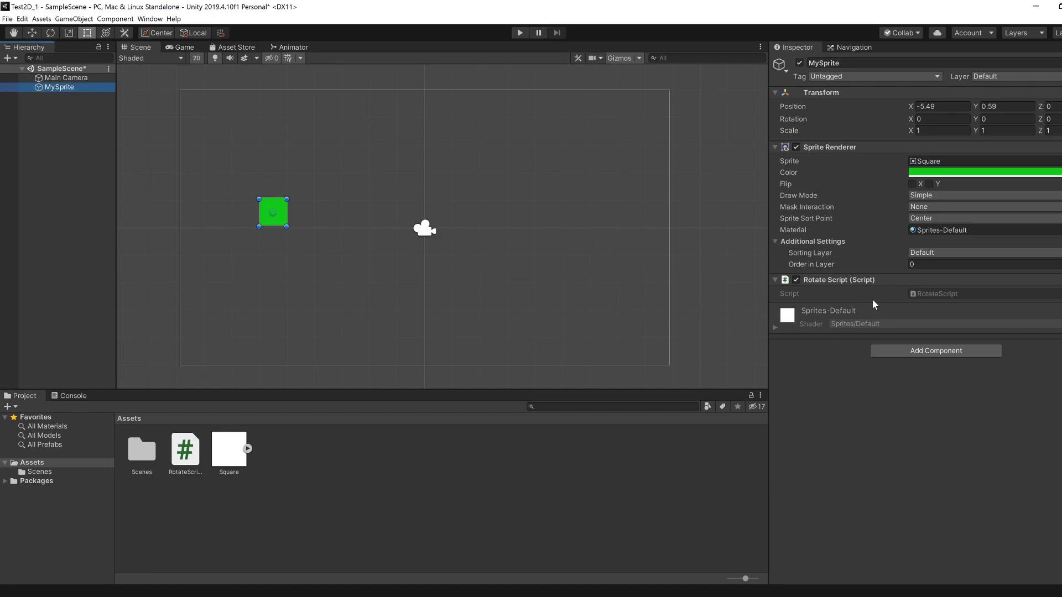